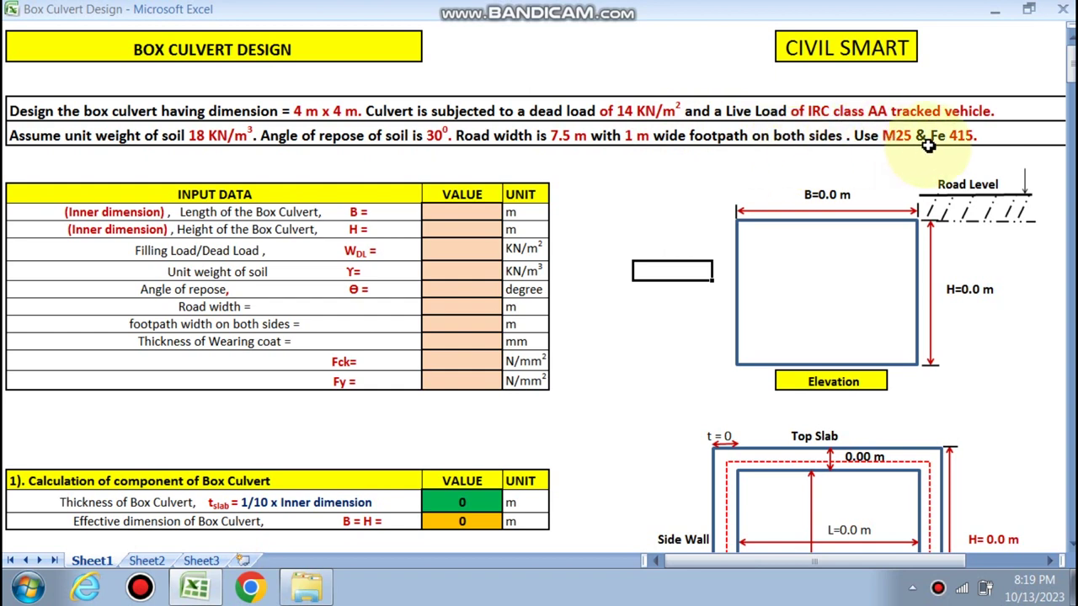
Scroll through the load, dispersion and side-wall load sections down to section 6, Soil Reaction
{"action": "scroll", "coordinate": [590, 289], "scroll_direction": "down", "scroll_amount": 2}
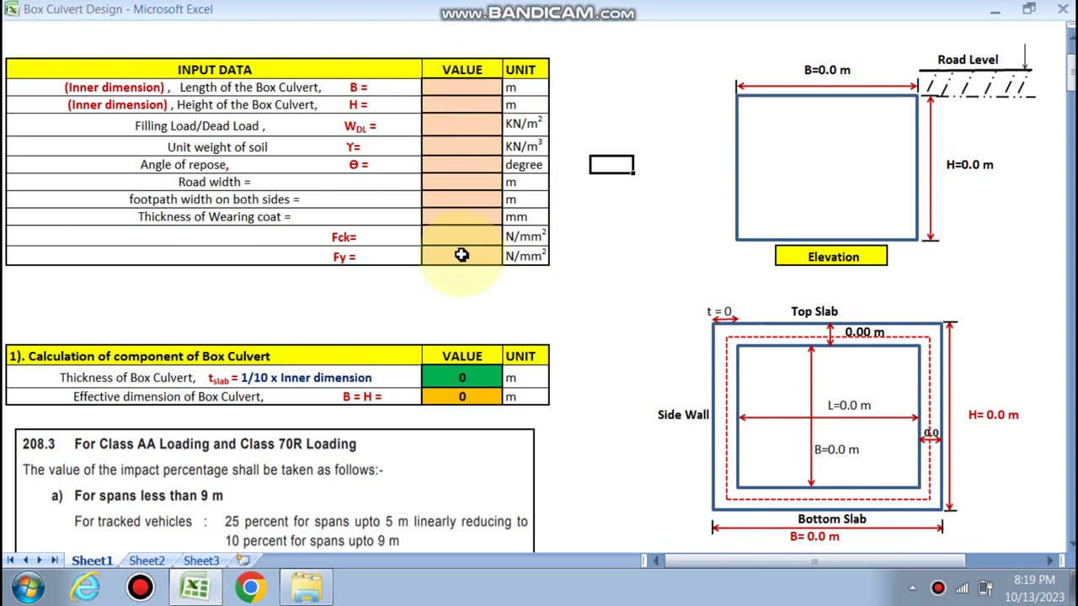
{"action": "scroll", "coordinate": [461, 256], "scroll_direction": "down", "scroll_amount": 2}
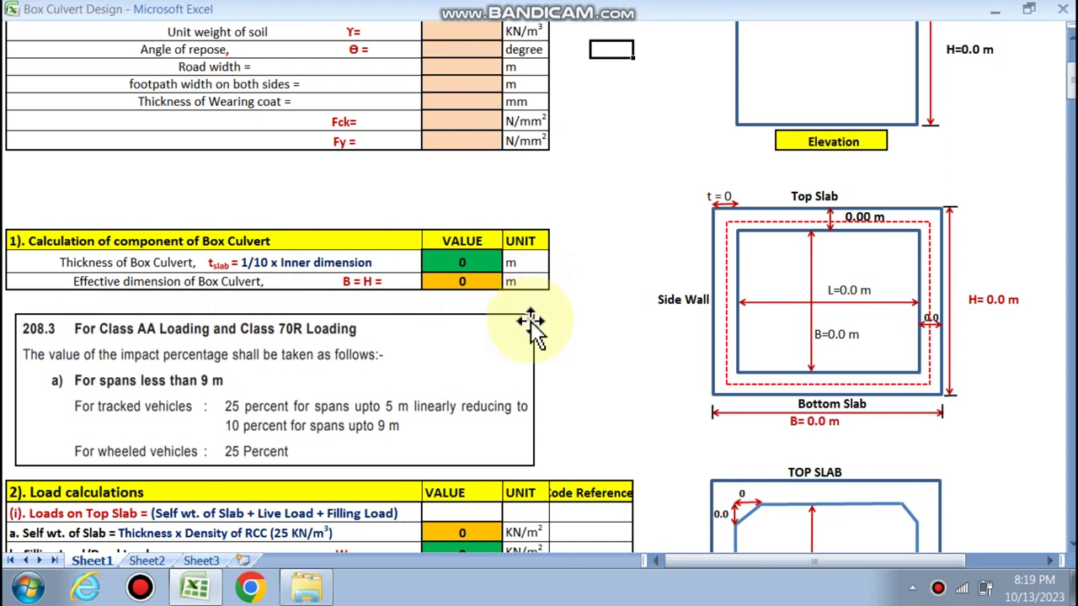
{"action": "scroll", "coordinate": [530, 327], "scroll_direction": "down", "scroll_amount": 3}
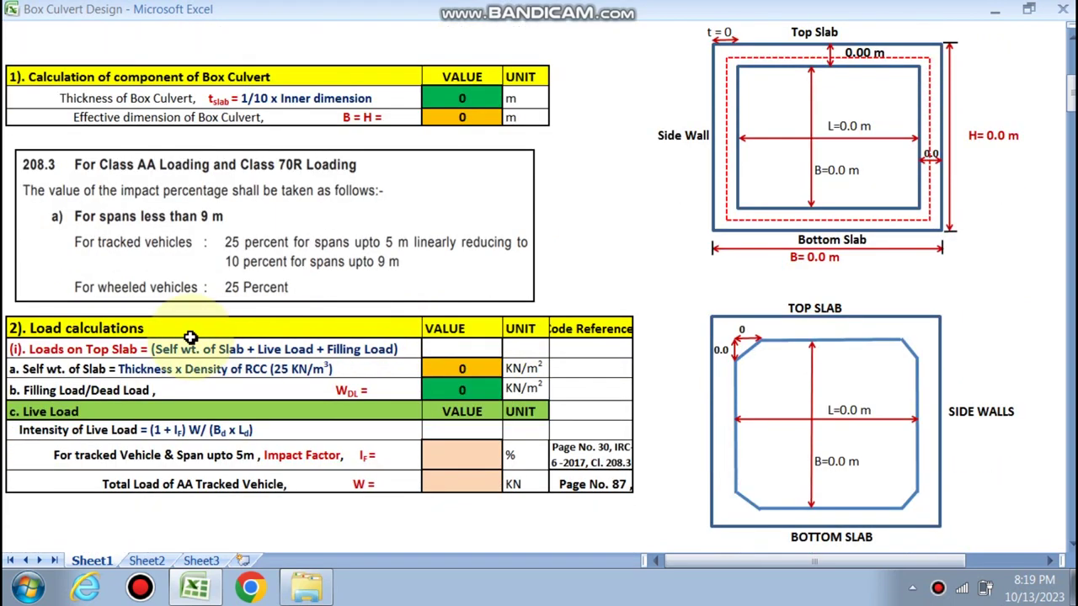
{"action": "scroll", "coordinate": [252, 345], "scroll_direction": "down", "scroll_amount": 1}
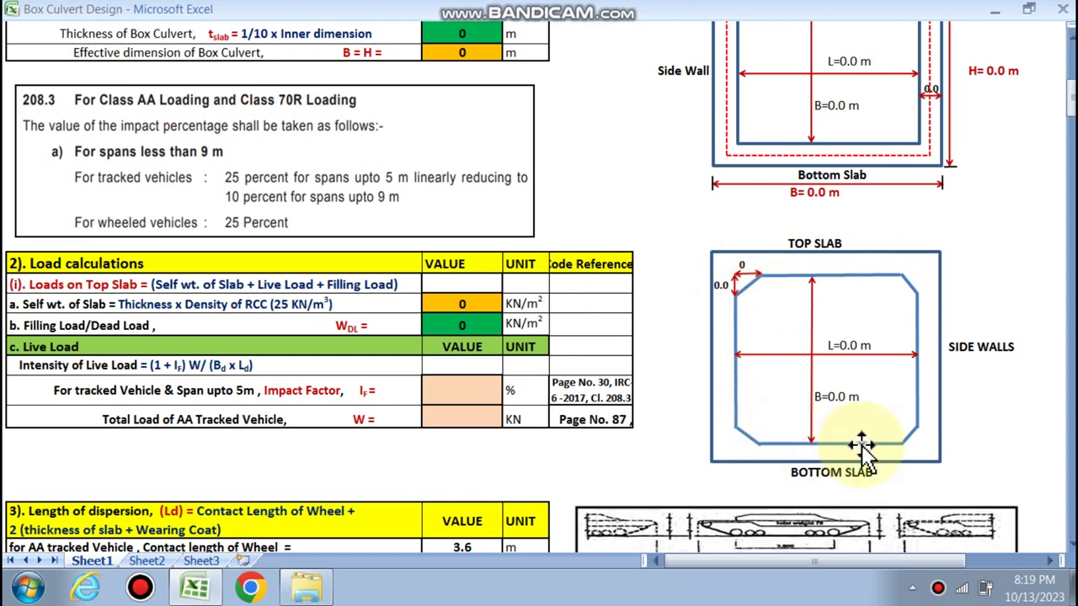
{"action": "scroll", "coordinate": [399, 289], "scroll_direction": "down", "scroll_amount": 2}
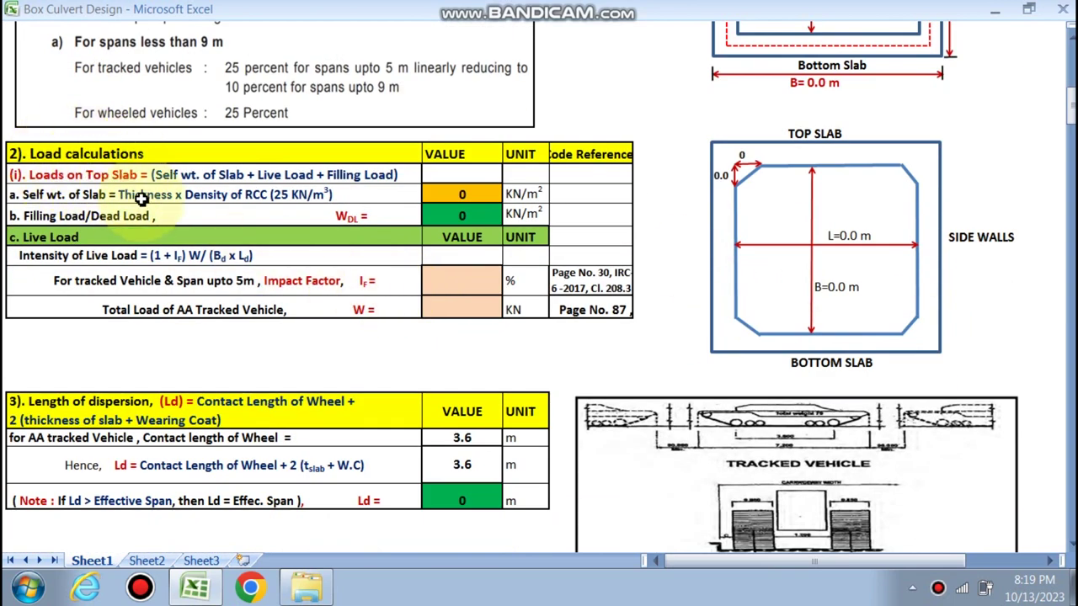
{"action": "scroll", "coordinate": [141, 197], "scroll_direction": "down", "scroll_amount": 3}
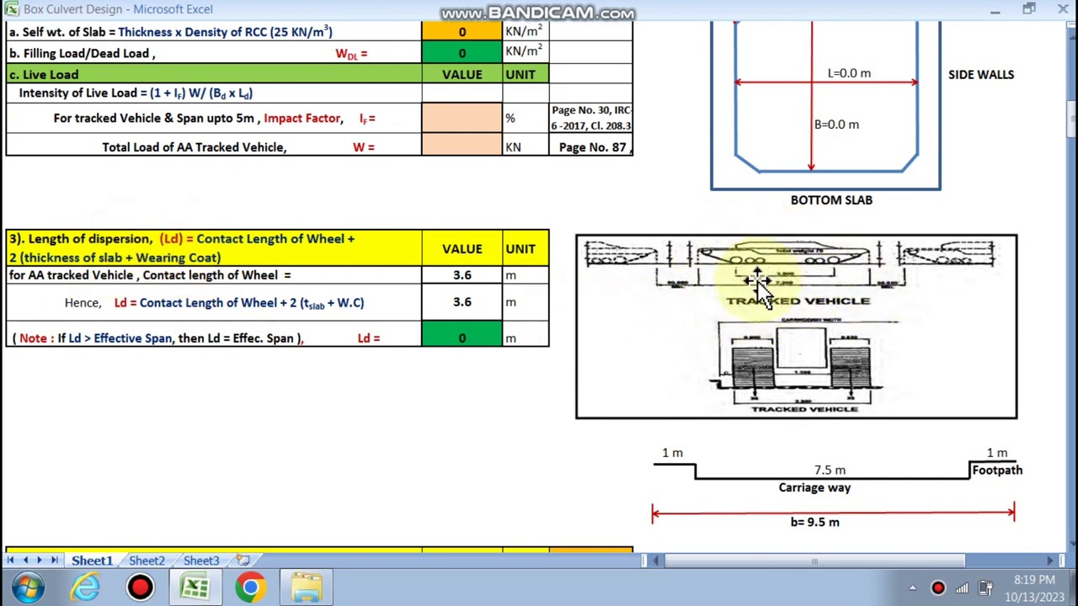
{"action": "scroll", "coordinate": [378, 295], "scroll_direction": "down", "scroll_amount": 6}
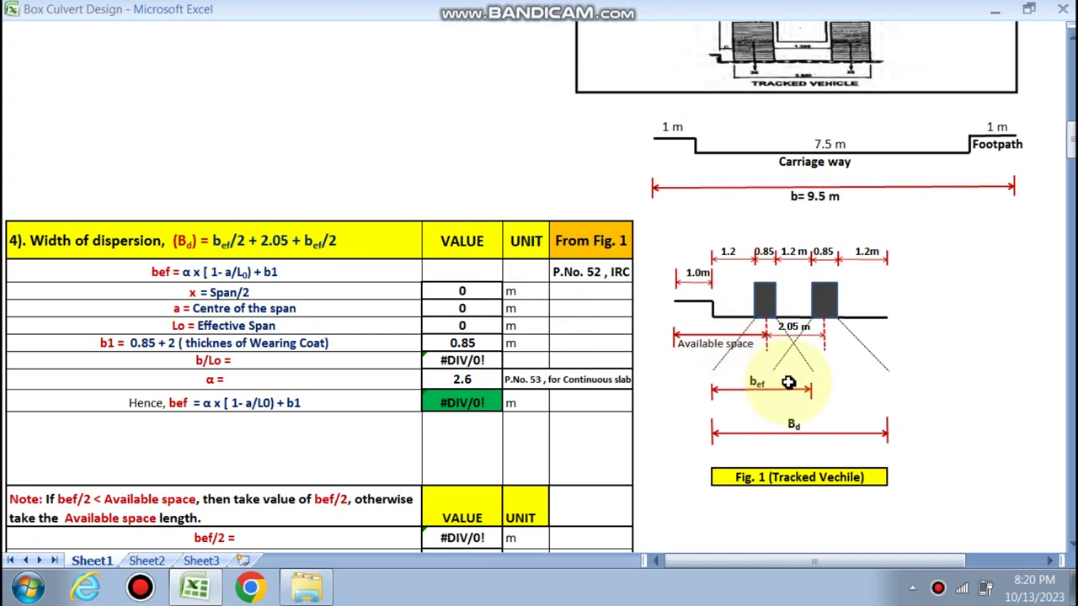
{"action": "scroll", "coordinate": [762, 395], "scroll_direction": "up", "scroll_amount": 3}
{"action": "scroll", "coordinate": [762, 402], "scroll_direction": "up", "scroll_amount": 2}
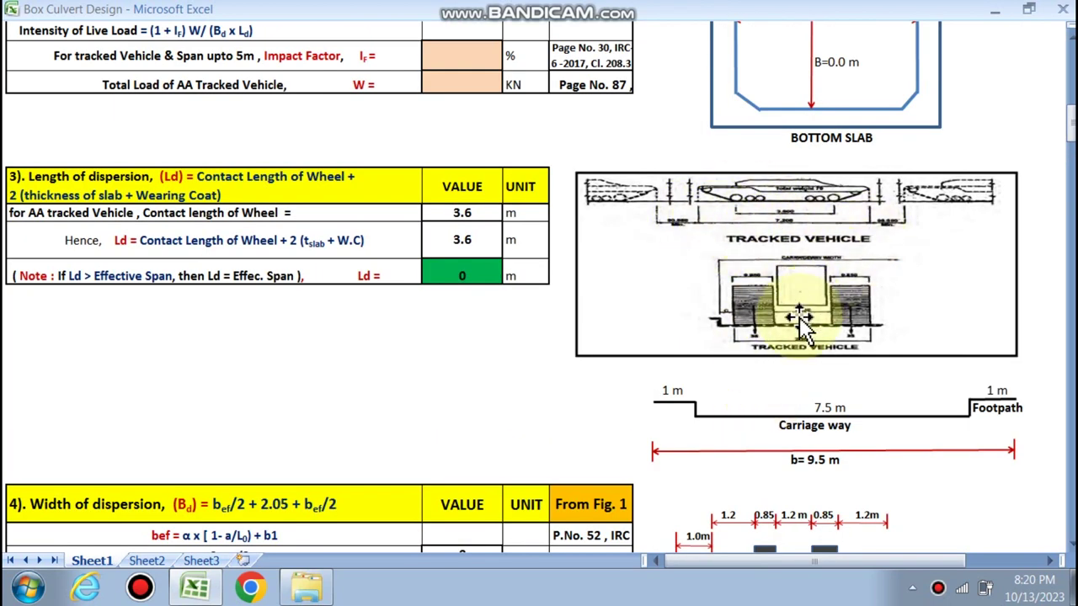
{"action": "scroll", "coordinate": [833, 286], "scroll_direction": "up", "scroll_amount": 4}
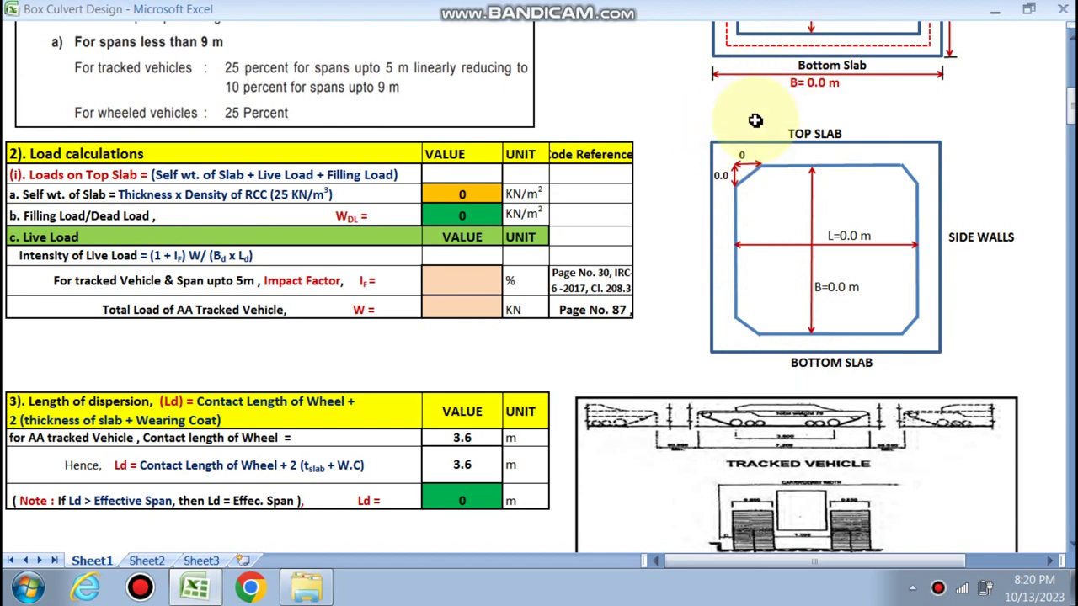
{"action": "scroll", "coordinate": [644, 215], "scroll_direction": "down", "scroll_amount": 5}
{"action": "scroll", "coordinate": [645, 215], "scroll_direction": "down", "scroll_amount": 10}
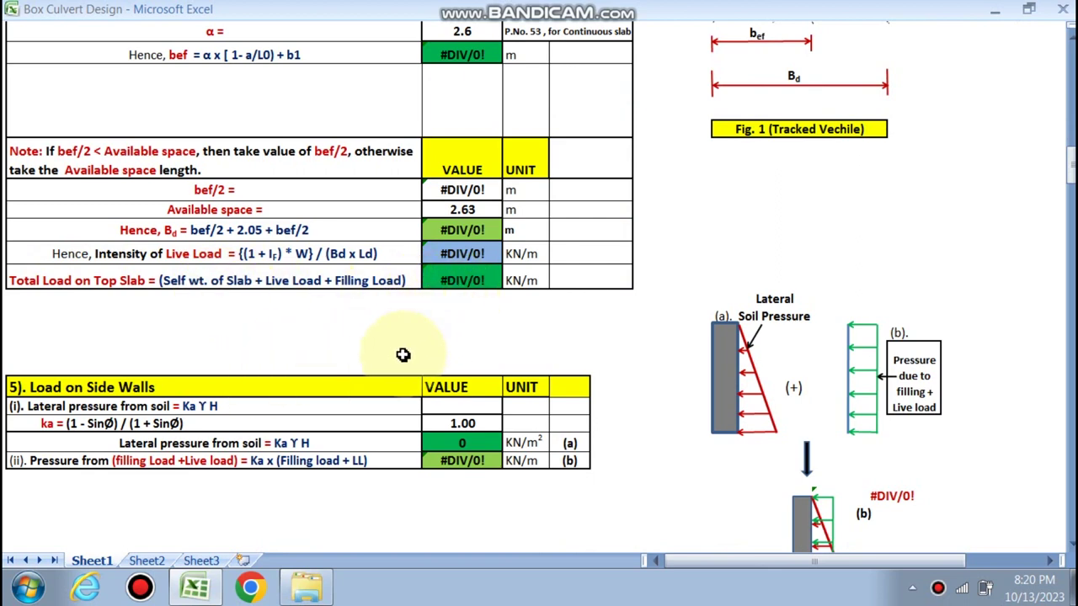
{"action": "scroll", "coordinate": [404, 354], "scroll_direction": "down", "scroll_amount": 2}
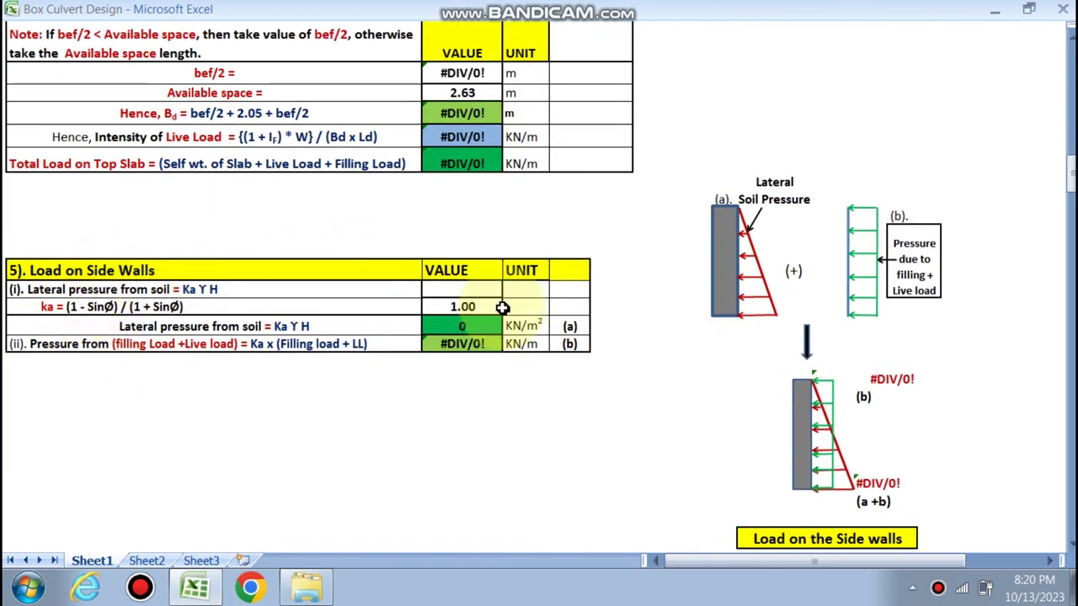
{"action": "scroll", "coordinate": [502, 307], "scroll_direction": "down", "scroll_amount": 3}
{"action": "scroll", "coordinate": [758, 179], "scroll_direction": "up", "scroll_amount": 3}
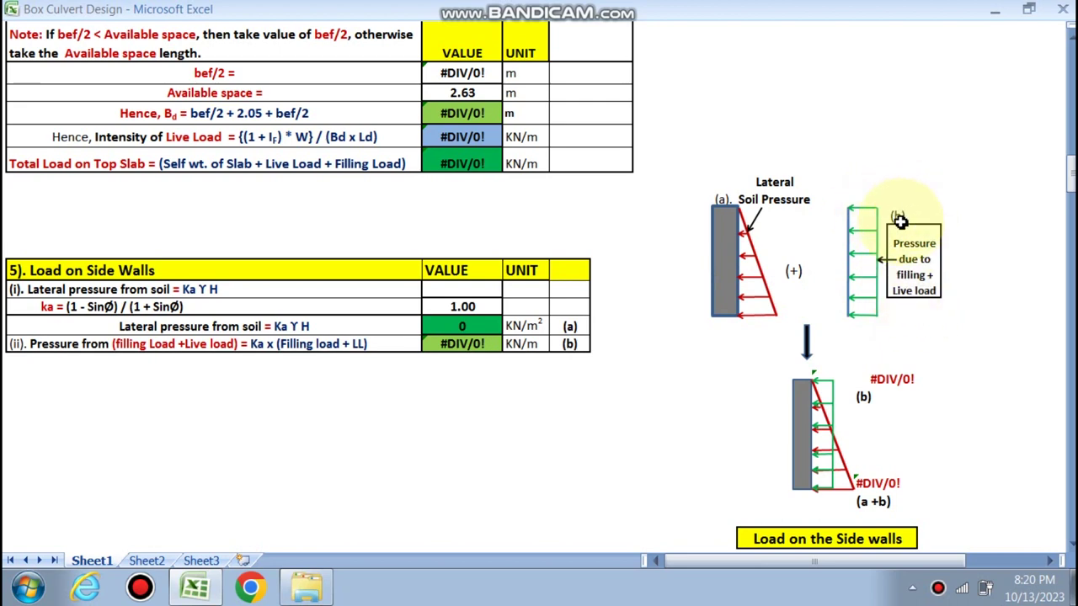
{"action": "scroll", "coordinate": [621, 344], "scroll_direction": "down", "scroll_amount": 7}
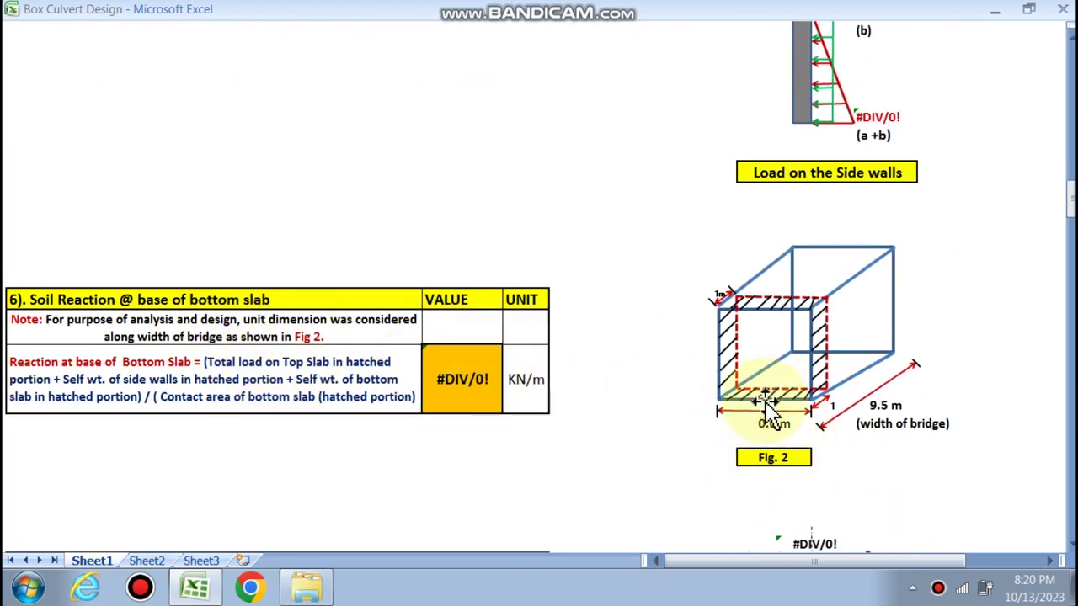
{"action": "scroll", "coordinate": [729, 368], "scroll_direction": "down", "scroll_amount": 6}
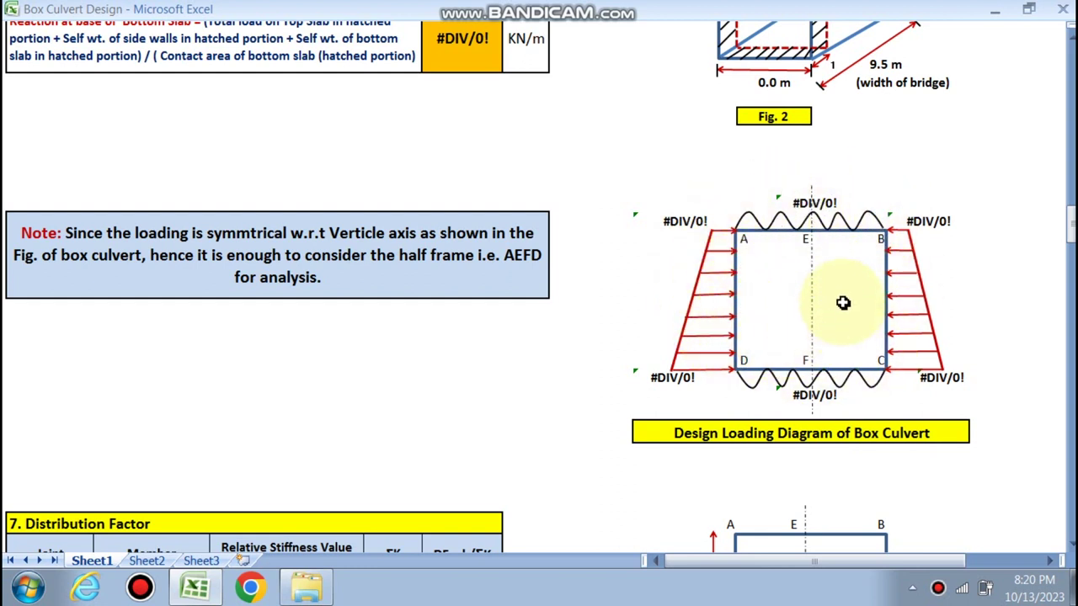
{"action": "scroll", "coordinate": [690, 280], "scroll_direction": "down", "scroll_amount": 2}
{"action": "scroll", "coordinate": [611, 283], "scroll_direction": "down", "scroll_amount": 3}
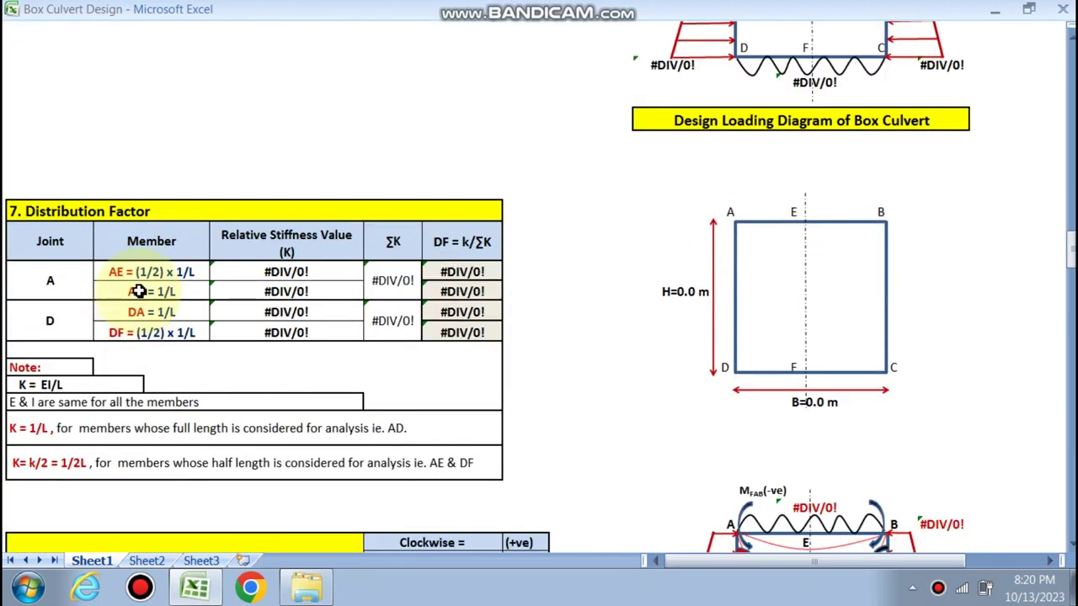
{"action": "scroll", "coordinate": [138, 294], "scroll_direction": "down", "scroll_amount": 2}
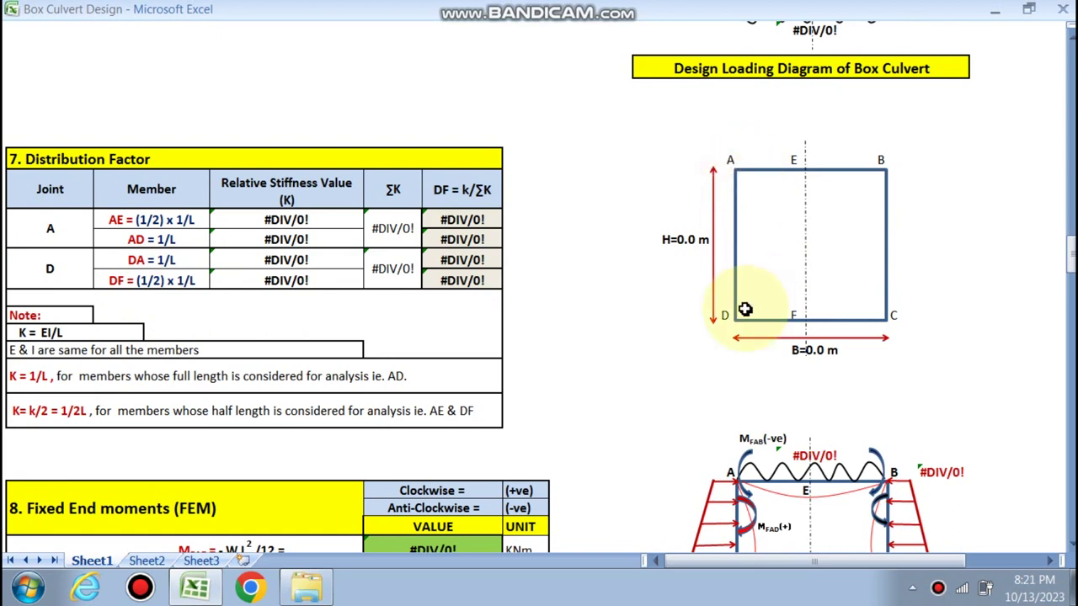
{"action": "scroll", "coordinate": [748, 308], "scroll_direction": "down", "scroll_amount": 5}
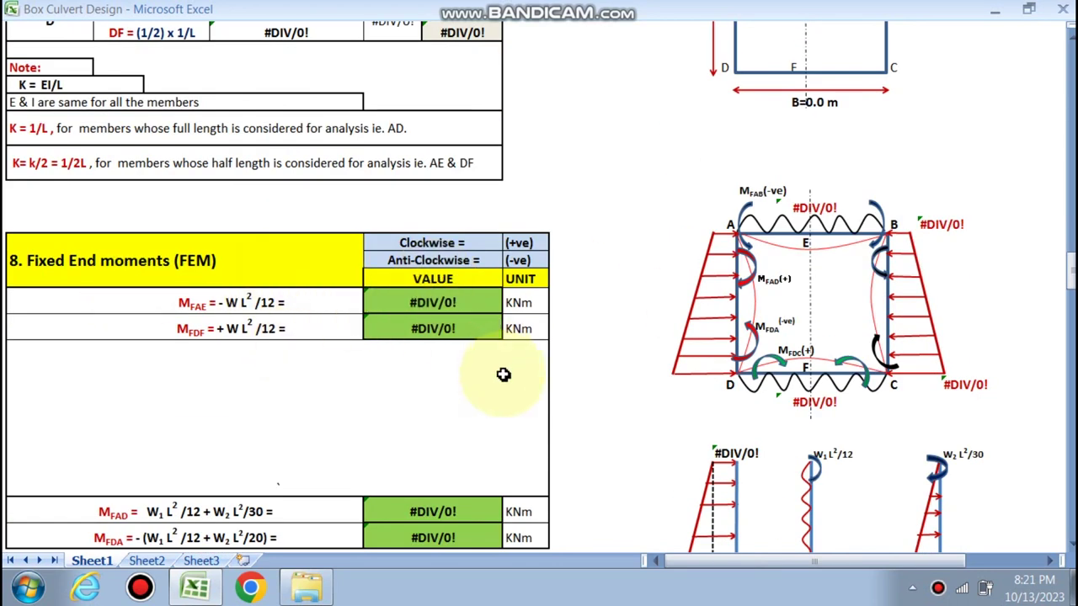
{"action": "scroll", "coordinate": [502, 367], "scroll_direction": "down", "scroll_amount": 1}
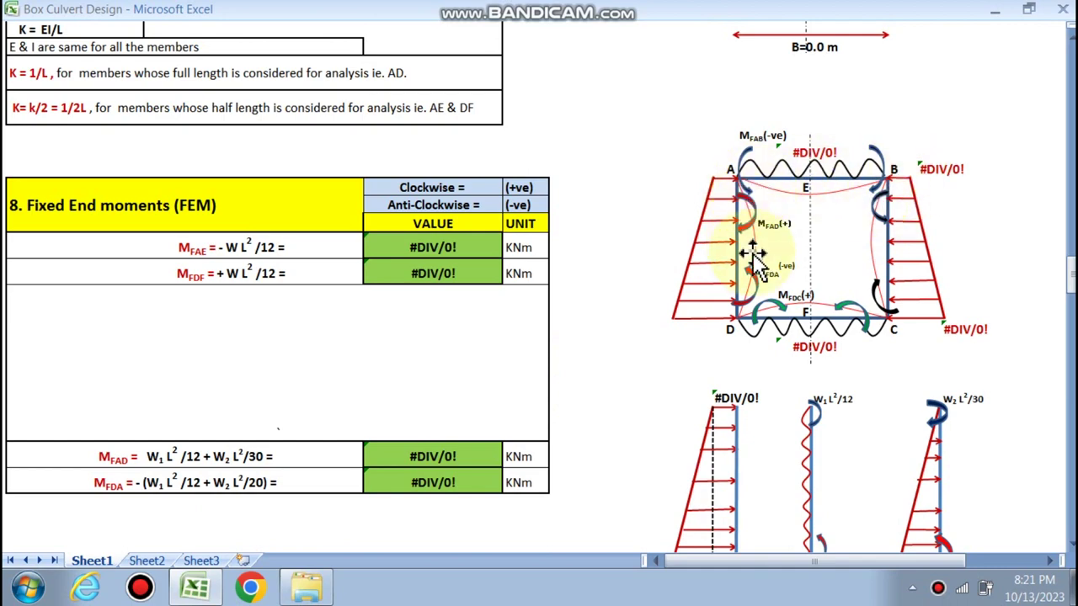
{"action": "scroll", "coordinate": [698, 330], "scroll_direction": "down", "scroll_amount": 4}
{"action": "scroll", "coordinate": [482, 337], "scroll_direction": "down", "scroll_amount": 5}
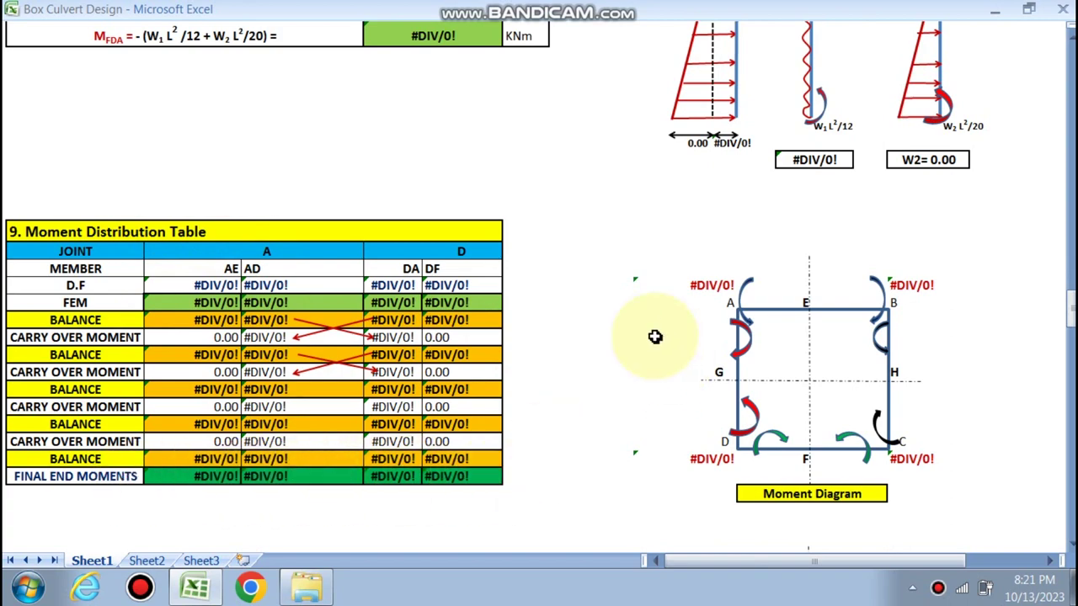
{"action": "scroll", "coordinate": [734, 370], "scroll_direction": "down", "scroll_amount": 12}
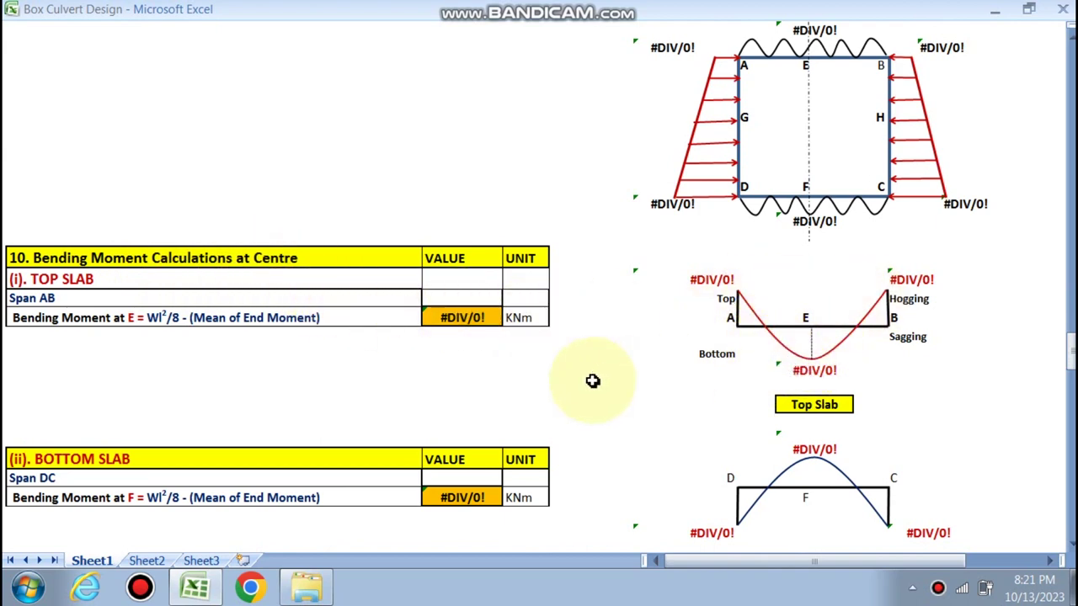
{"action": "scroll", "coordinate": [547, 383], "scroll_direction": "down", "scroll_amount": 2}
{"action": "scroll", "coordinate": [160, 278], "scroll_direction": "down", "scroll_amount": 5}
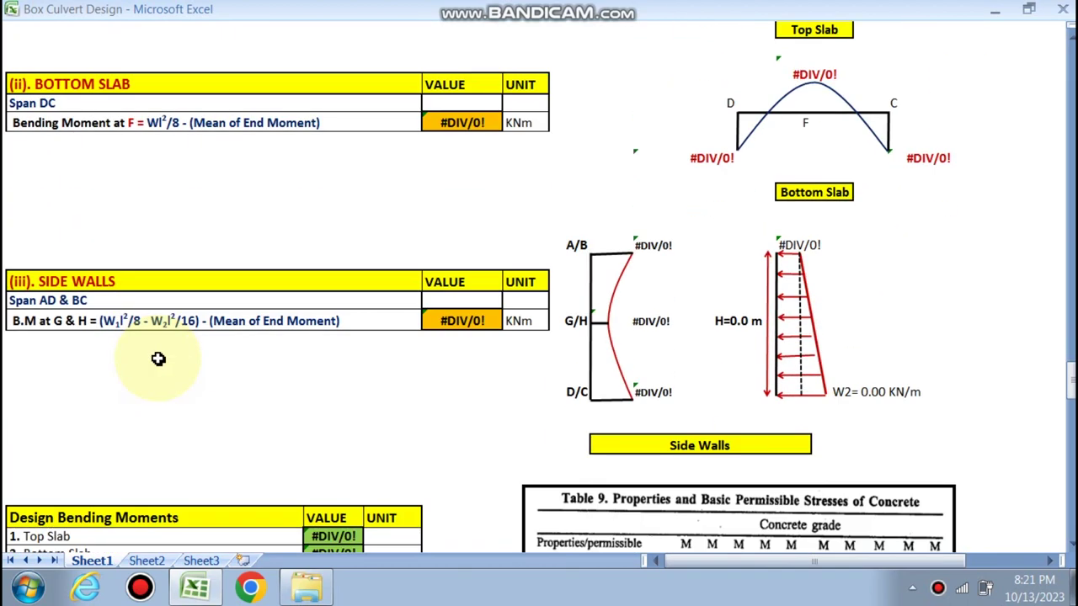
{"action": "scroll", "coordinate": [476, 339], "scroll_direction": "down", "scroll_amount": 2}
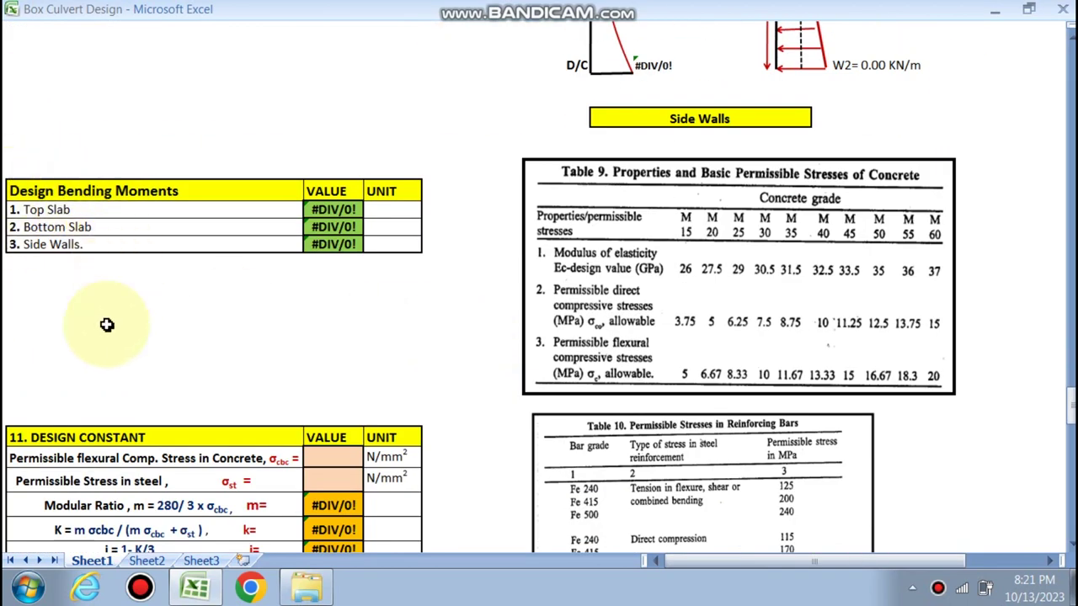
{"action": "scroll", "coordinate": [118, 301], "scroll_direction": "down", "scroll_amount": 2}
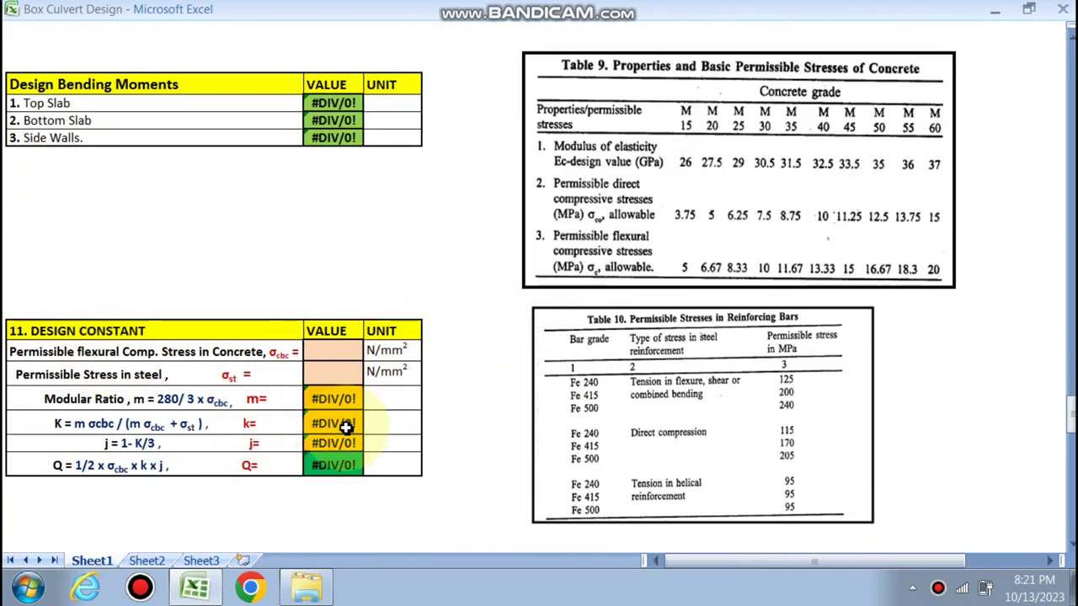
{"action": "scroll", "coordinate": [313, 444], "scroll_direction": "down", "scroll_amount": 5}
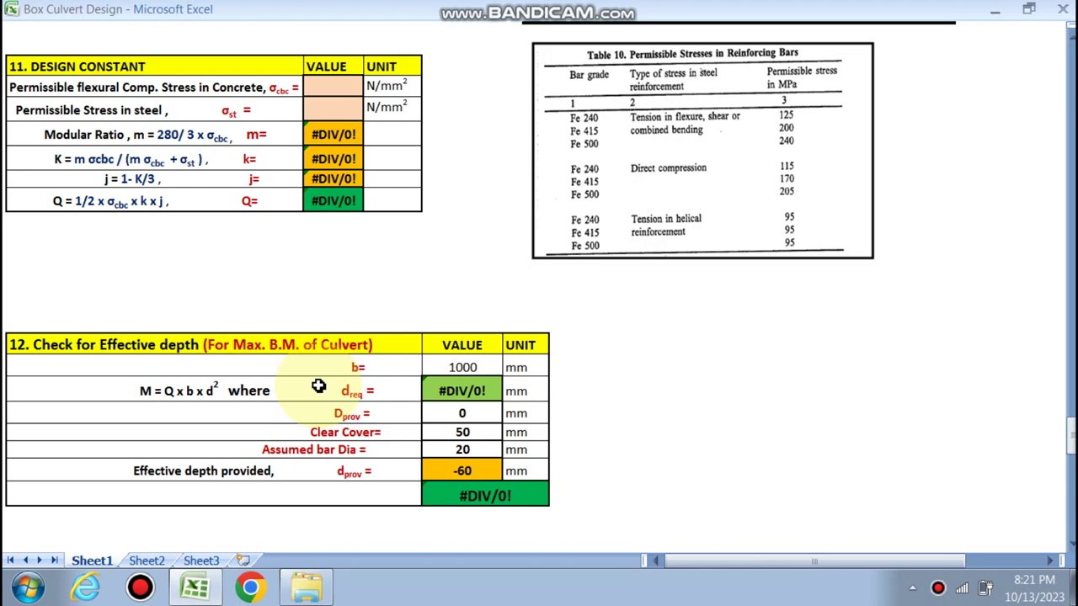
{"action": "scroll", "coordinate": [421, 433], "scroll_direction": "down", "scroll_amount": 6}
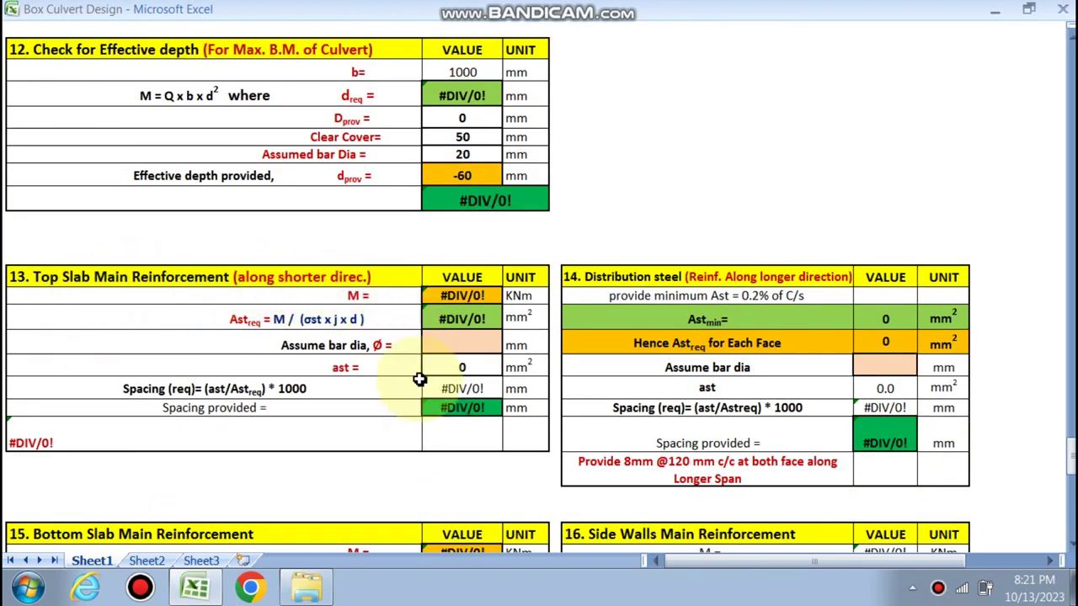
{"action": "scroll", "coordinate": [521, 362], "scroll_direction": "down", "scroll_amount": 3}
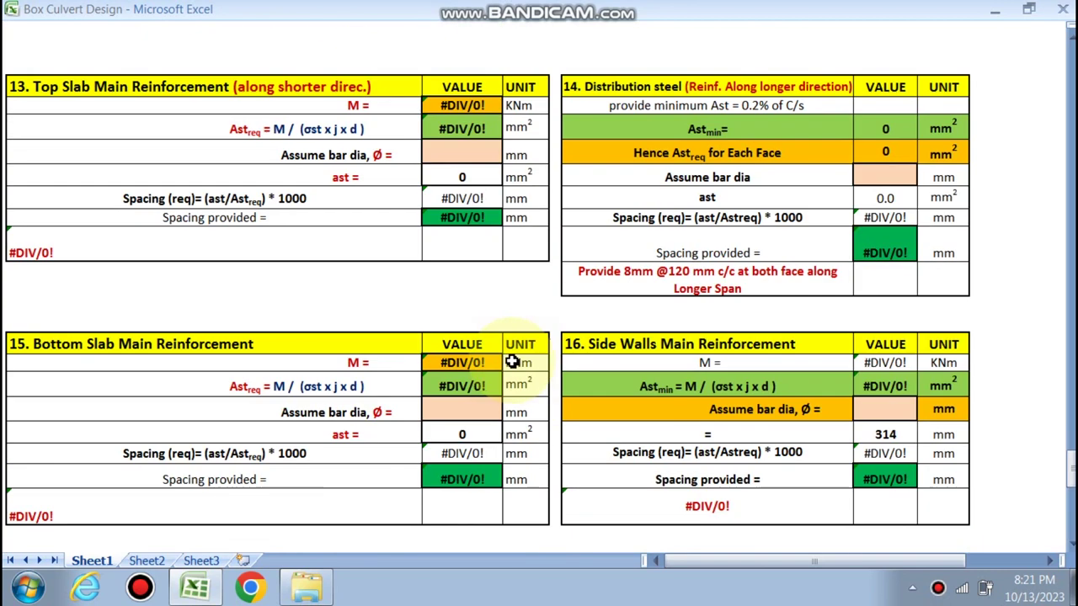
{"action": "scroll", "coordinate": [472, 370], "scroll_direction": "down", "scroll_amount": 1}
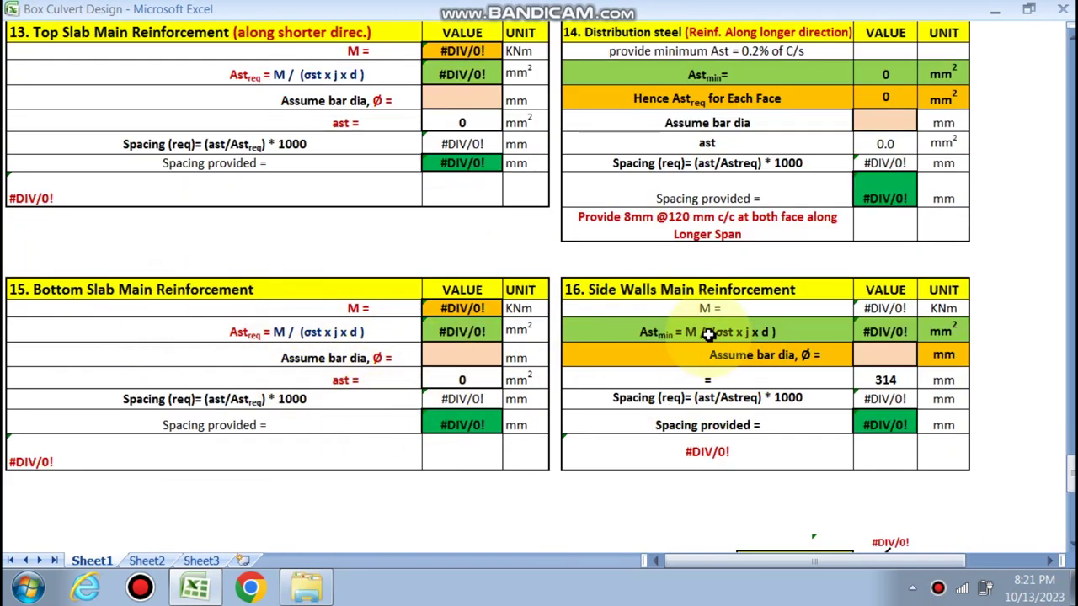
{"action": "scroll", "coordinate": [736, 323], "scroll_direction": "down", "scroll_amount": 6}
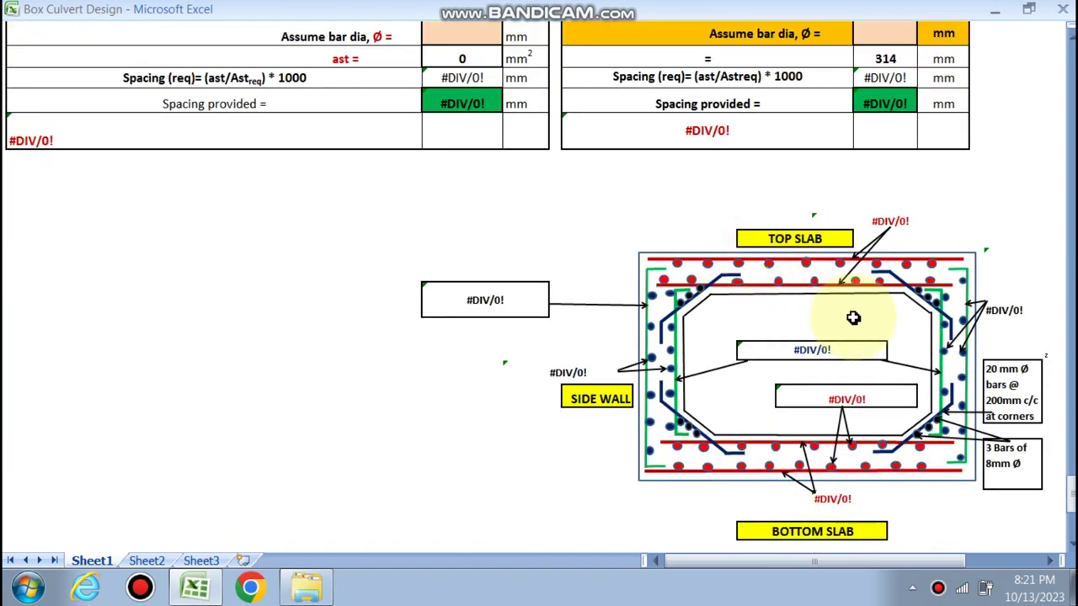
{"action": "scroll", "coordinate": [800, 362], "scroll_direction": "down", "scroll_amount": 3}
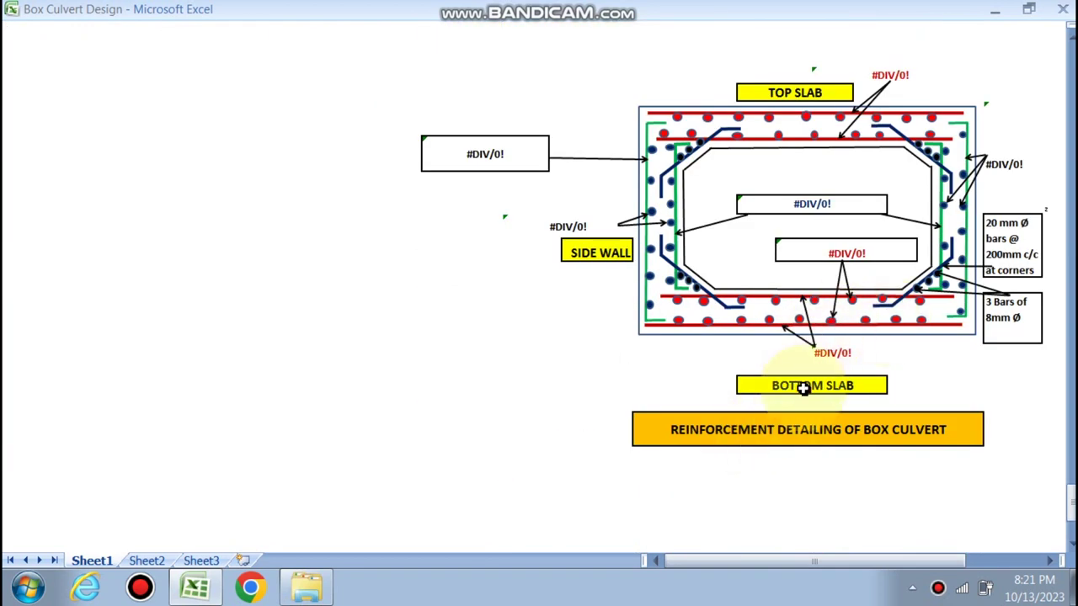
{"action": "scroll", "coordinate": [796, 356], "scroll_direction": "up", "scroll_amount": 18}
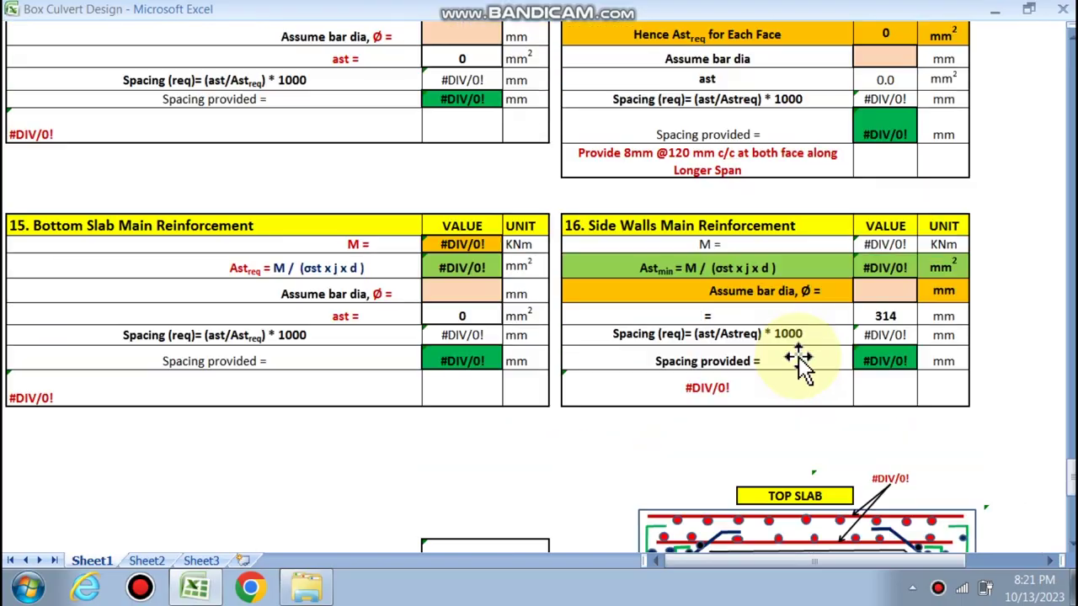
{"action": "scroll", "coordinate": [797, 355], "scroll_direction": "up", "scroll_amount": 20}
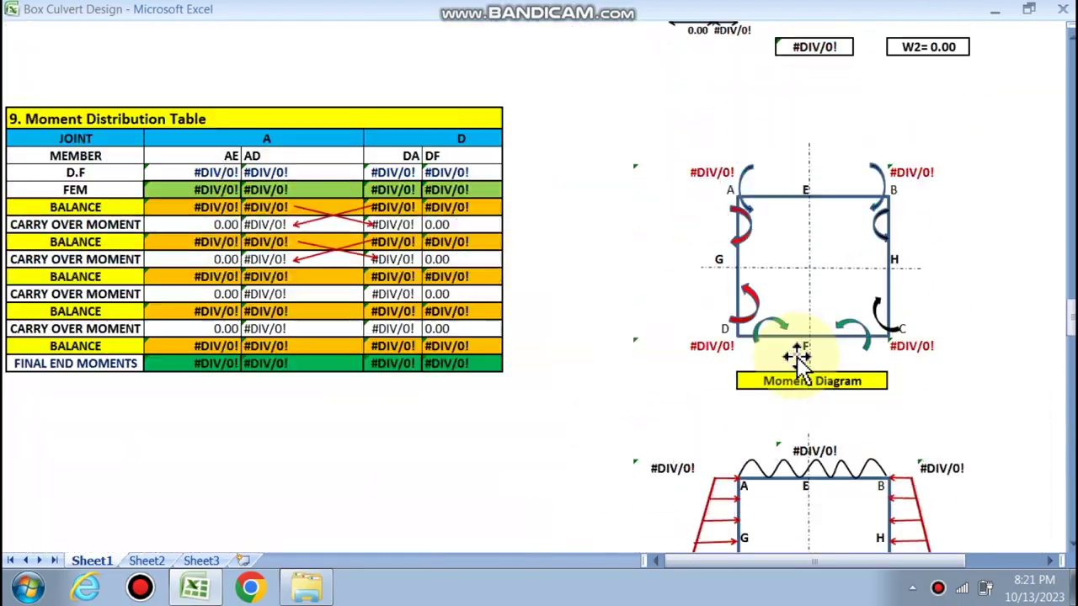
{"action": "scroll", "coordinate": [797, 362], "scroll_direction": "up", "scroll_amount": 20}
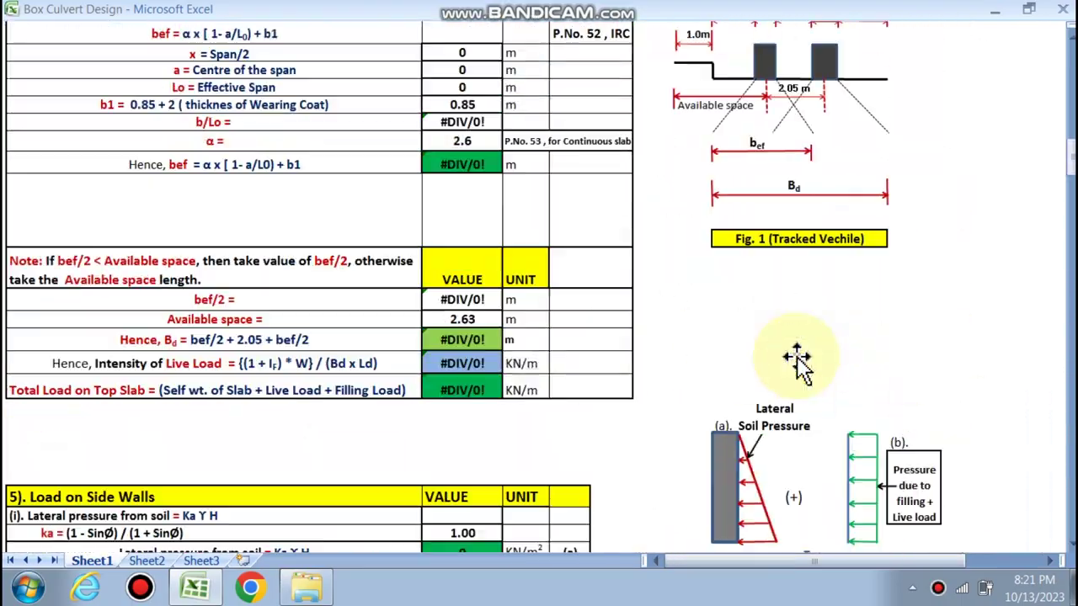
{"action": "scroll", "coordinate": [793, 356], "scroll_direction": "up", "scroll_amount": 12}
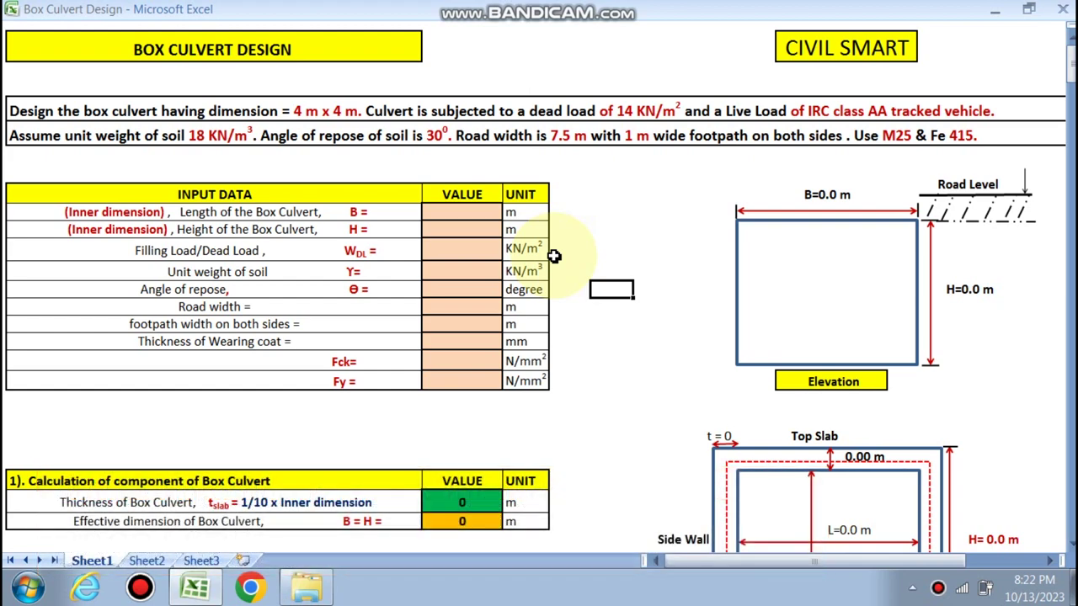
{"action": "scroll", "coordinate": [619, 232], "scroll_direction": "down", "scroll_amount": 1}
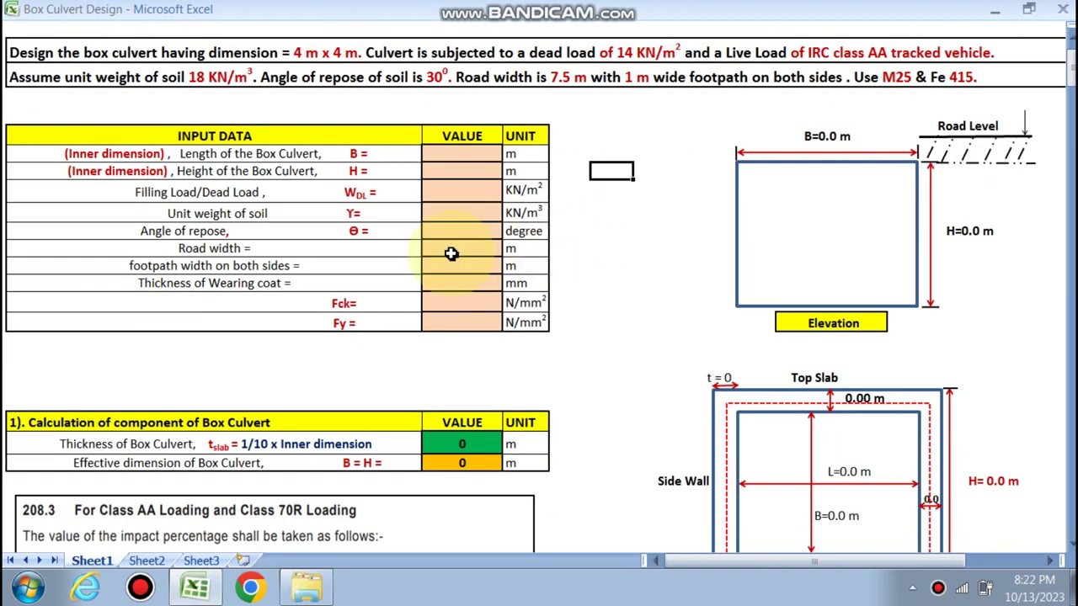
{"action": "scroll", "coordinate": [452, 254], "scroll_direction": "down", "scroll_amount": 3}
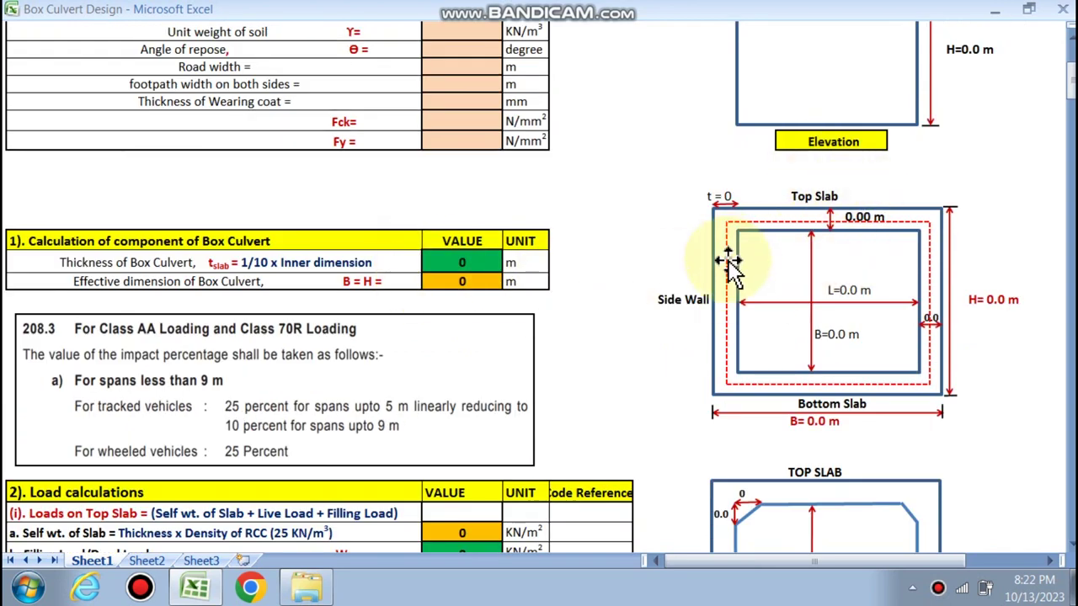
{"action": "scroll", "coordinate": [549, 439], "scroll_direction": "up", "scroll_amount": 3}
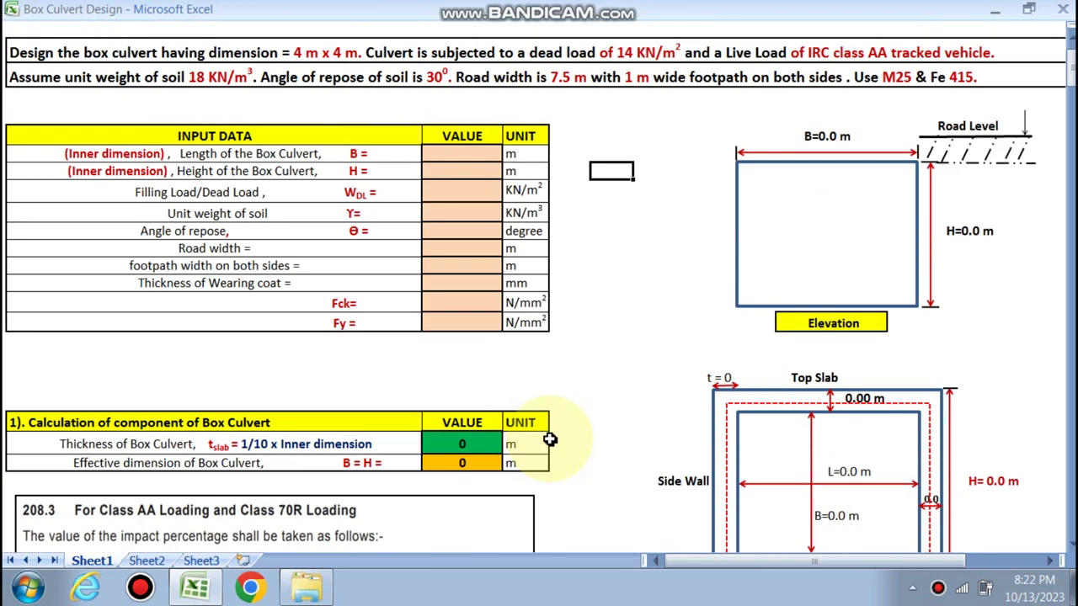
{"action": "scroll", "coordinate": [549, 439], "scroll_direction": "up", "scroll_amount": 1}
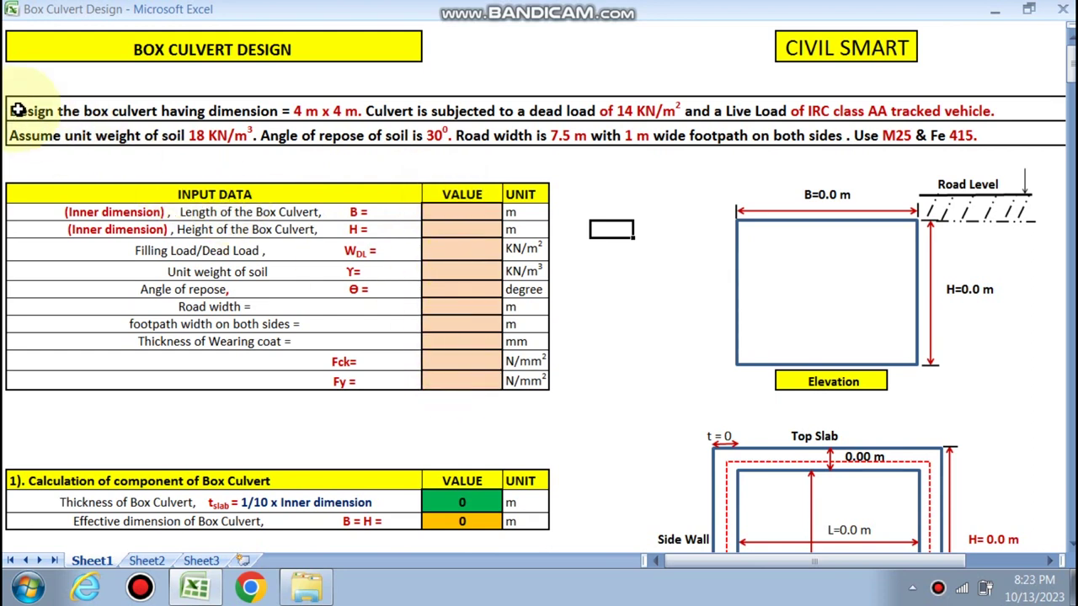
Enter length B = 4, height H = 4, filling load 14 and soil unit weight 18
{"action": "left_click", "coordinate": [451, 217]}
{"action": "type", "text": "4"}
{"action": "left_click", "coordinate": [465, 225]}
{"action": "type", "text": "4"}
{"action": "left_click", "coordinate": [463, 249]}
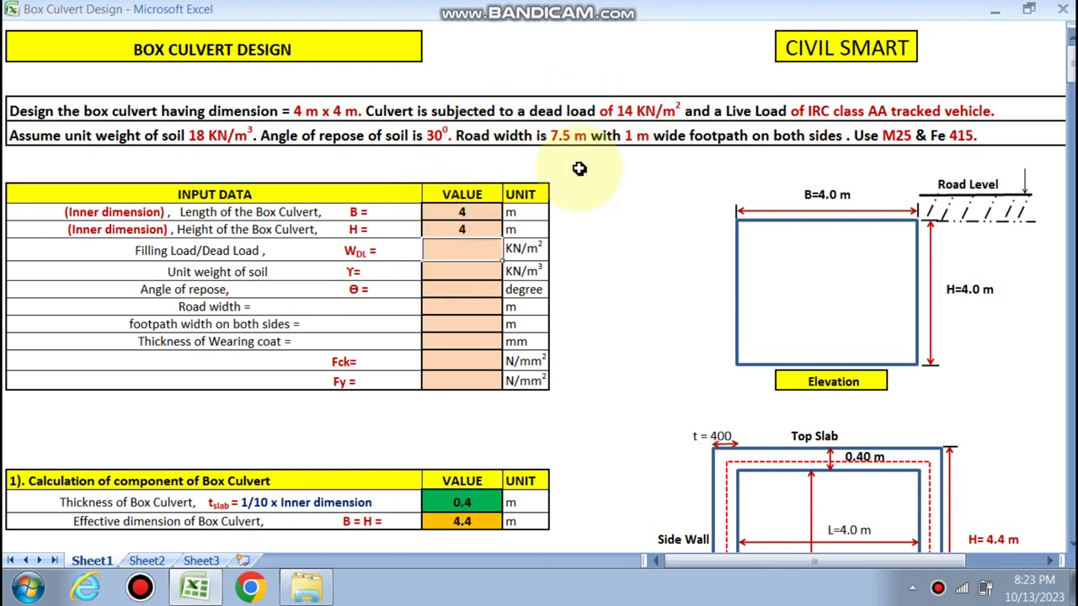
{"action": "left_click", "coordinate": [476, 268]}
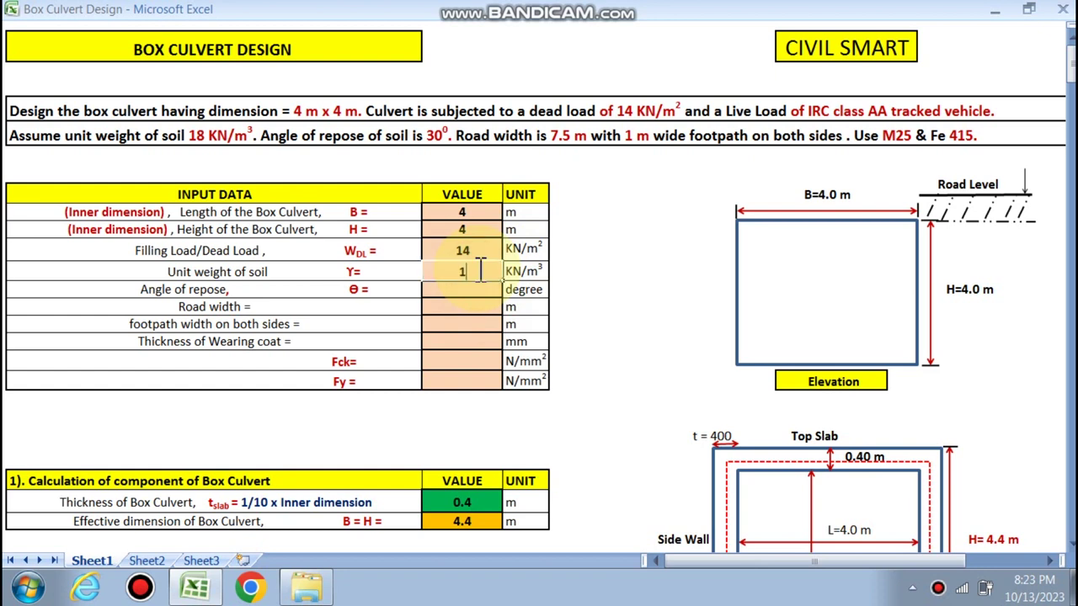
{"action": "type", "text": "18"}
{"action": "left_click", "coordinate": [472, 289]}
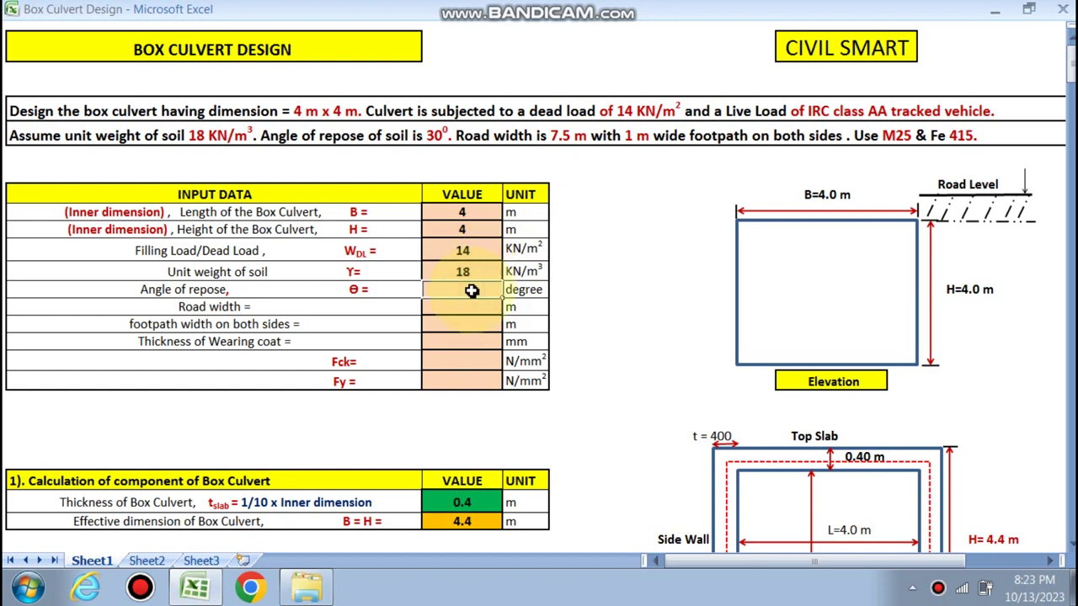
Enter angle of repose 30, road width 7.5, footpath width 1 and wearing coat 100
{"action": "left_click", "coordinate": [464, 312]}
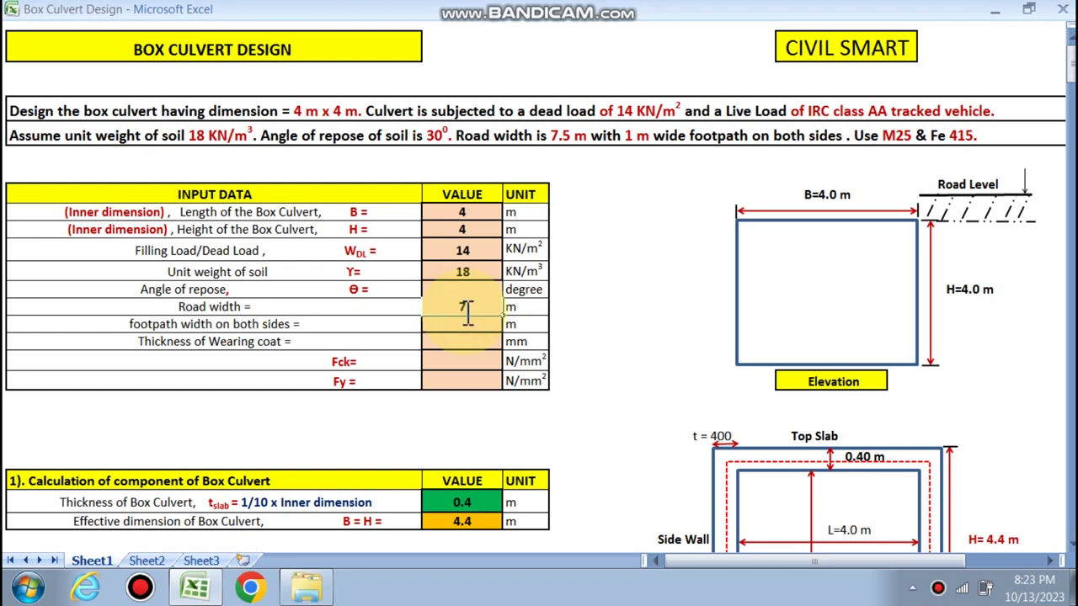
{"action": "left_click", "coordinate": [466, 324]}
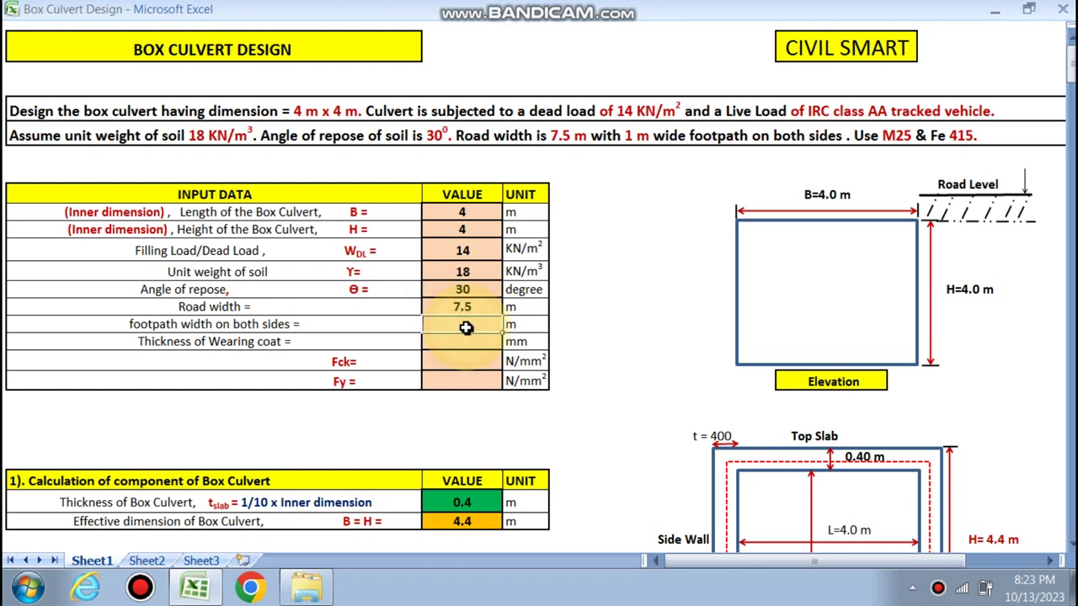
{"action": "type", "text": "1"}
{"action": "left_click", "coordinate": [460, 361]}
{"action": "left_click", "coordinate": [475, 343]}
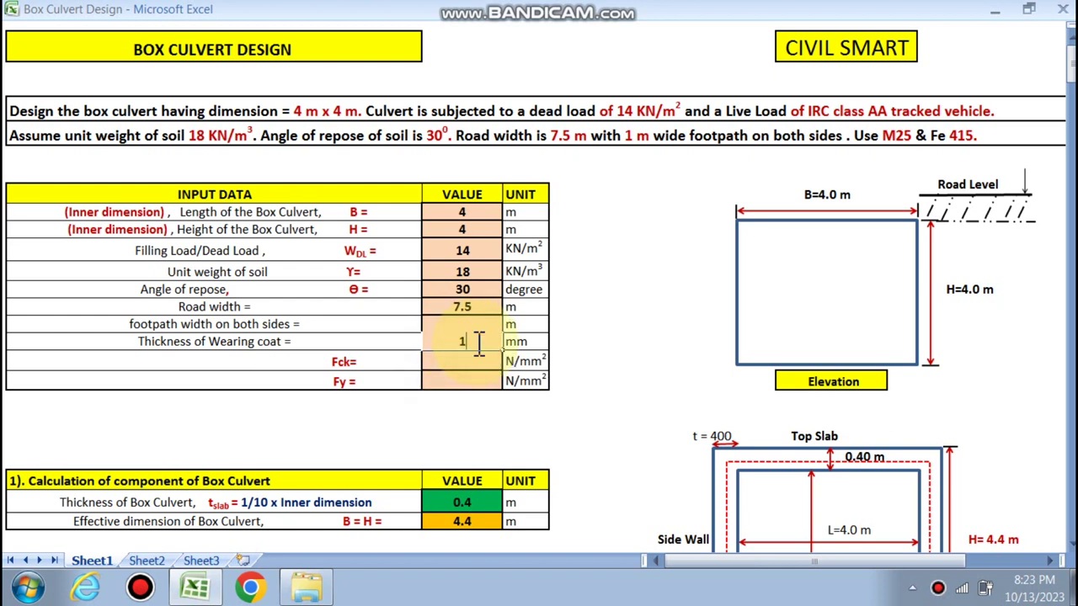
{"action": "type", "text": "100"}
{"action": "left_click", "coordinate": [426, 361]}
Choose concrete grade Fck 25 and steel grade Fy 415 from the dropdowns
{"action": "left_click", "coordinate": [508, 362]}
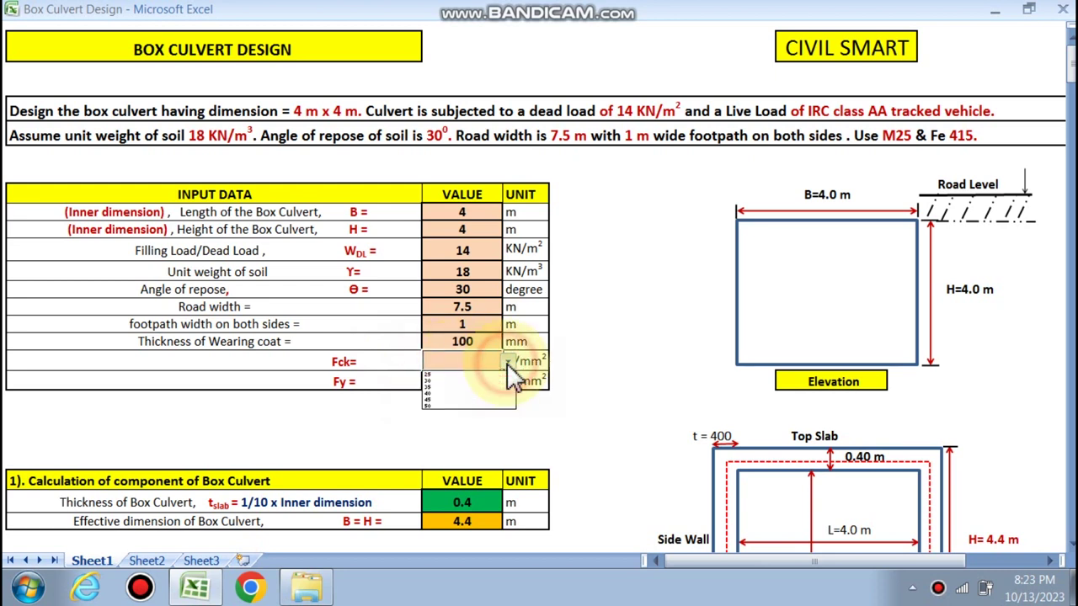
{"action": "left_click", "coordinate": [468, 377]}
{"action": "left_click", "coordinate": [472, 381]}
{"action": "left_click", "coordinate": [507, 381]}
{"action": "left_click", "coordinate": [446, 394]}
{"action": "left_click", "coordinate": [616, 399]}
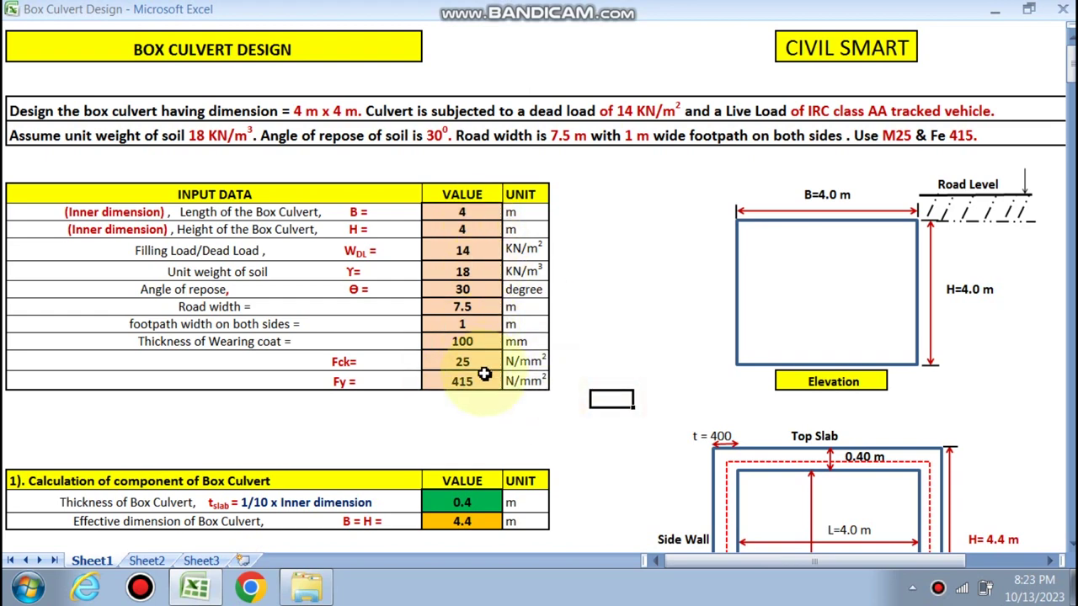
{"action": "scroll", "coordinate": [484, 375], "scroll_direction": "down", "scroll_amount": 6}
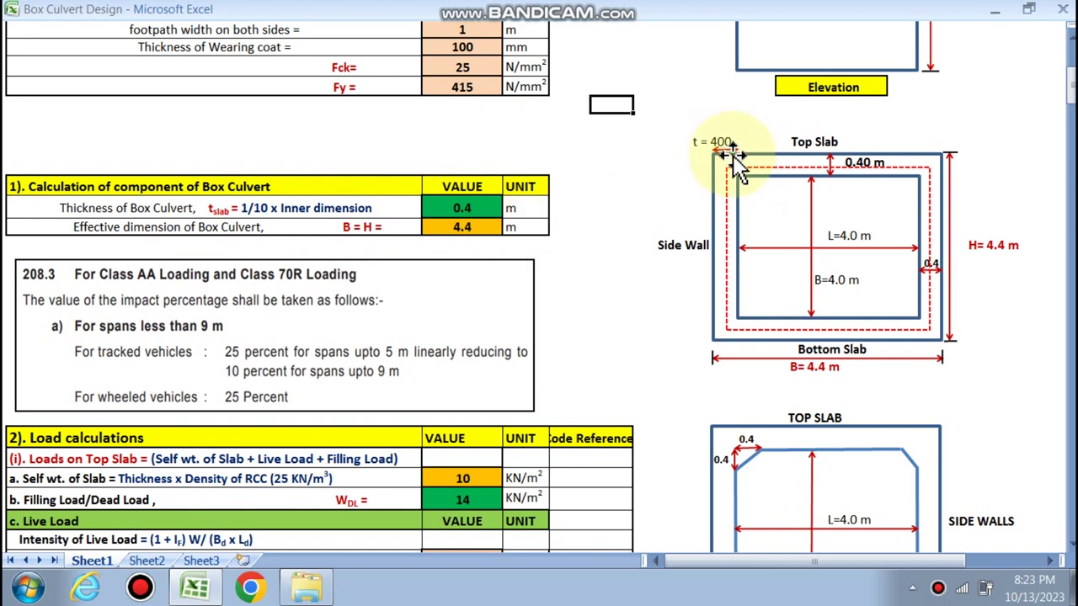
{"action": "scroll", "coordinate": [775, 268], "scroll_direction": "up", "scroll_amount": 1}
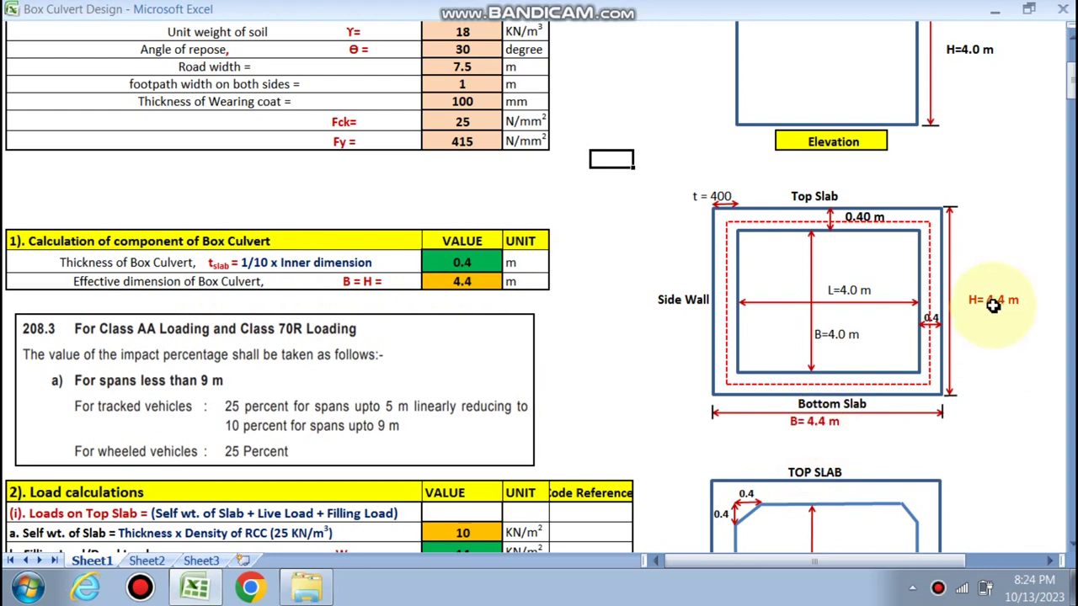
{"action": "scroll", "coordinate": [556, 310], "scroll_direction": "down", "scroll_amount": 1}
{"action": "scroll", "coordinate": [539, 313], "scroll_direction": "down", "scroll_amount": 1}
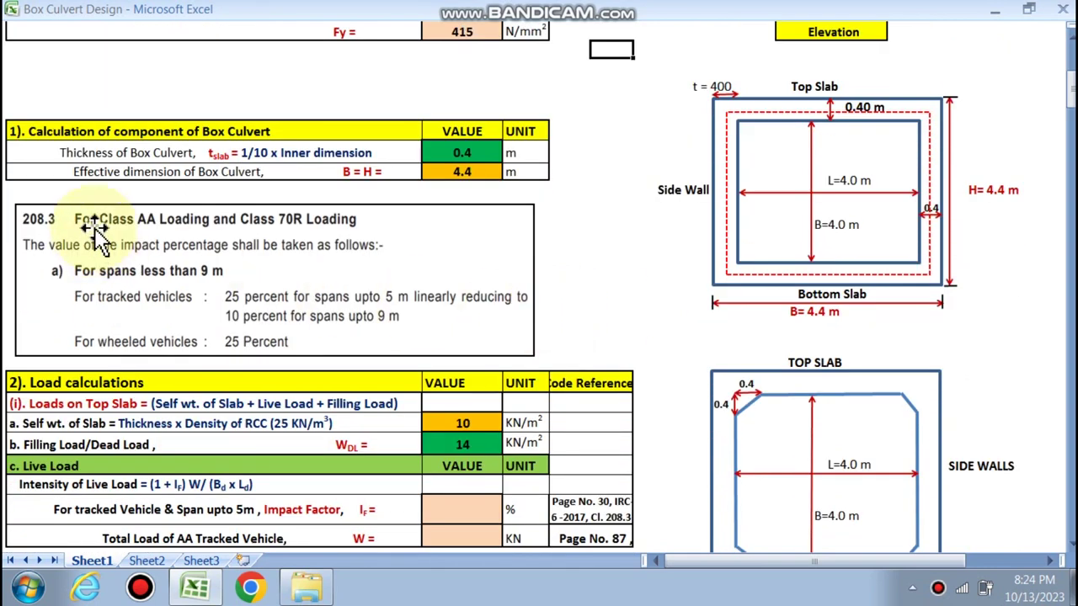
{"action": "scroll", "coordinate": [160, 240], "scroll_direction": "down", "scroll_amount": 2}
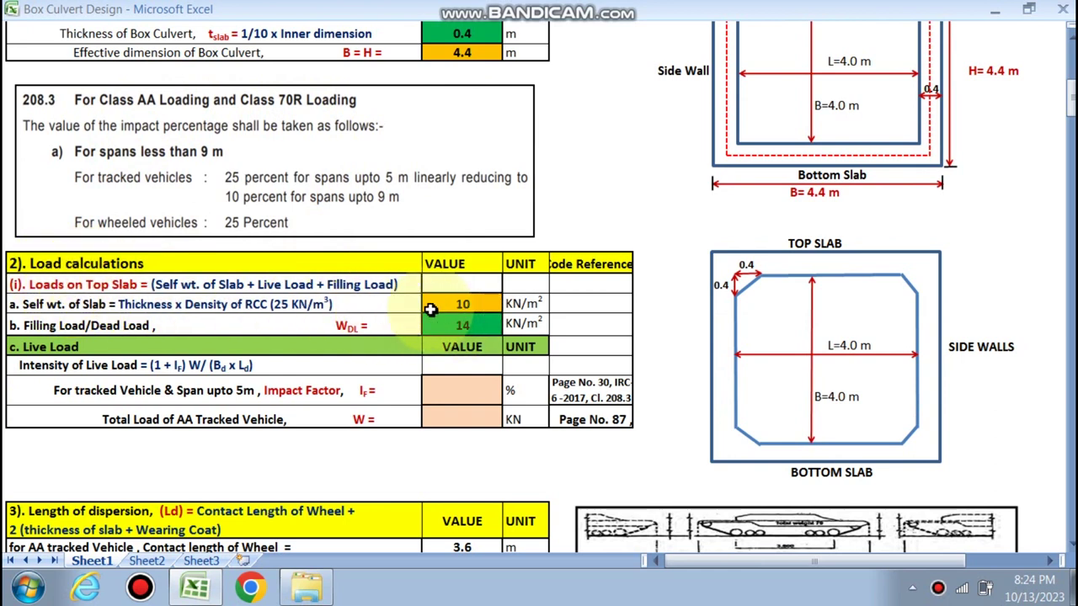
{"action": "scroll", "coordinate": [253, 252], "scroll_direction": "up", "scroll_amount": 2}
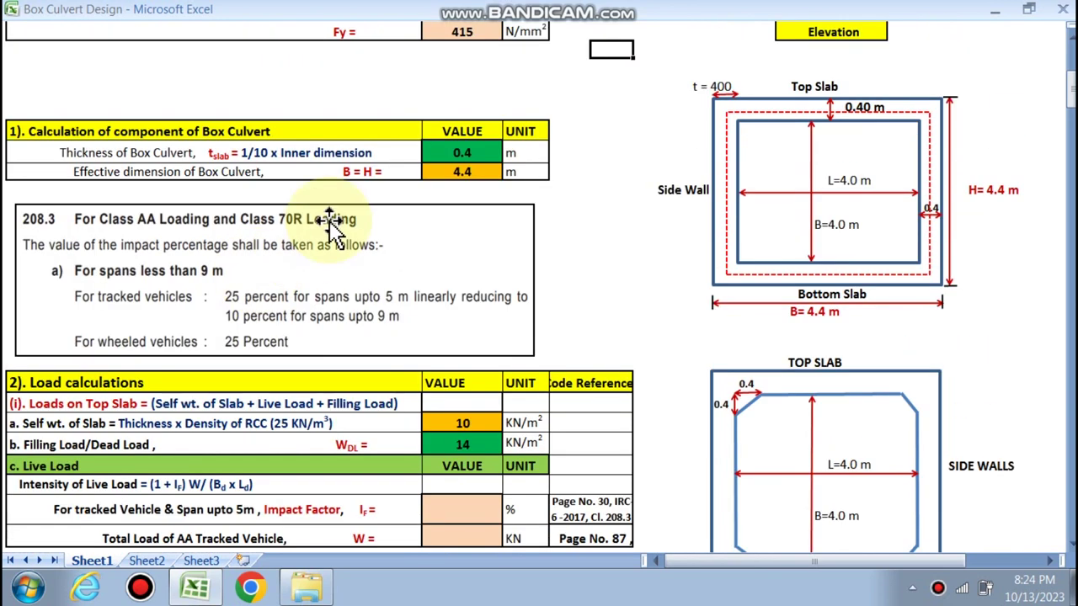
{"action": "scroll", "coordinate": [312, 349], "scroll_direction": "down", "scroll_amount": 1}
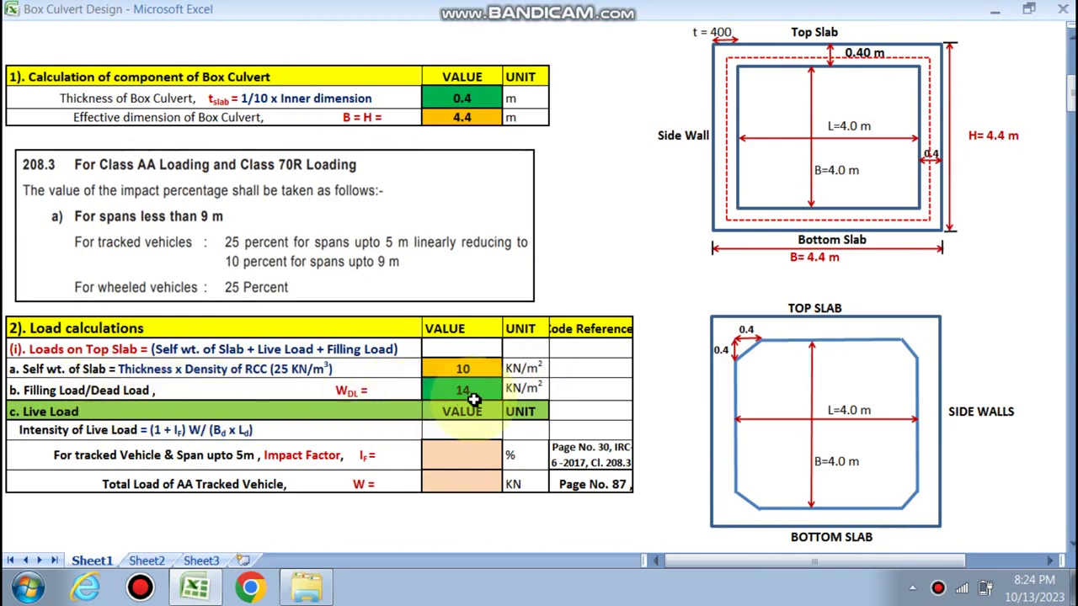
{"action": "scroll", "coordinate": [475, 399], "scroll_direction": "up", "scroll_amount": 7}
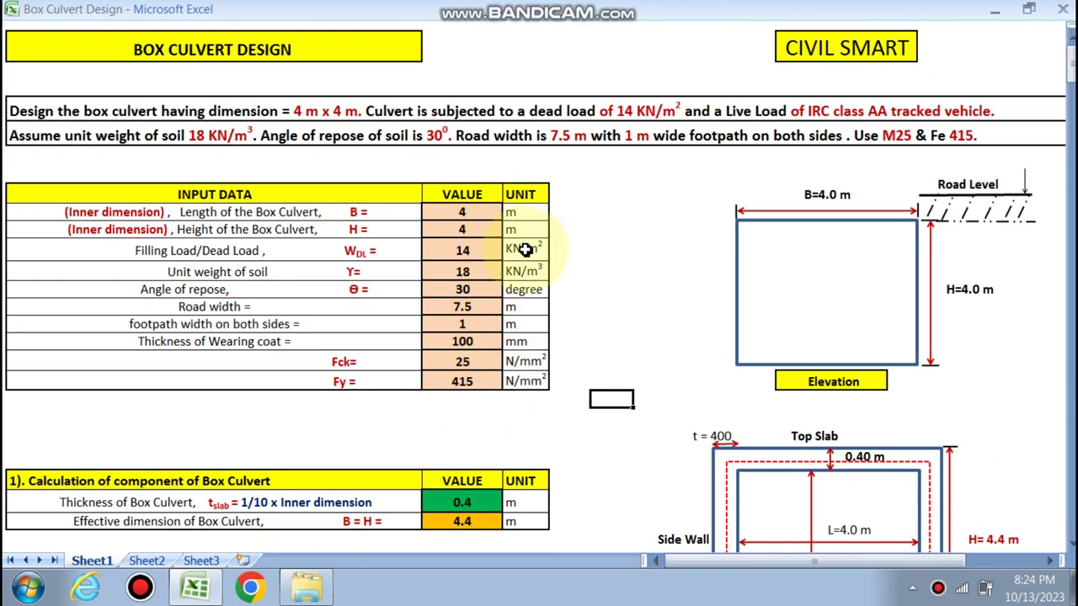
{"action": "scroll", "coordinate": [494, 294], "scroll_direction": "down", "scroll_amount": 8}
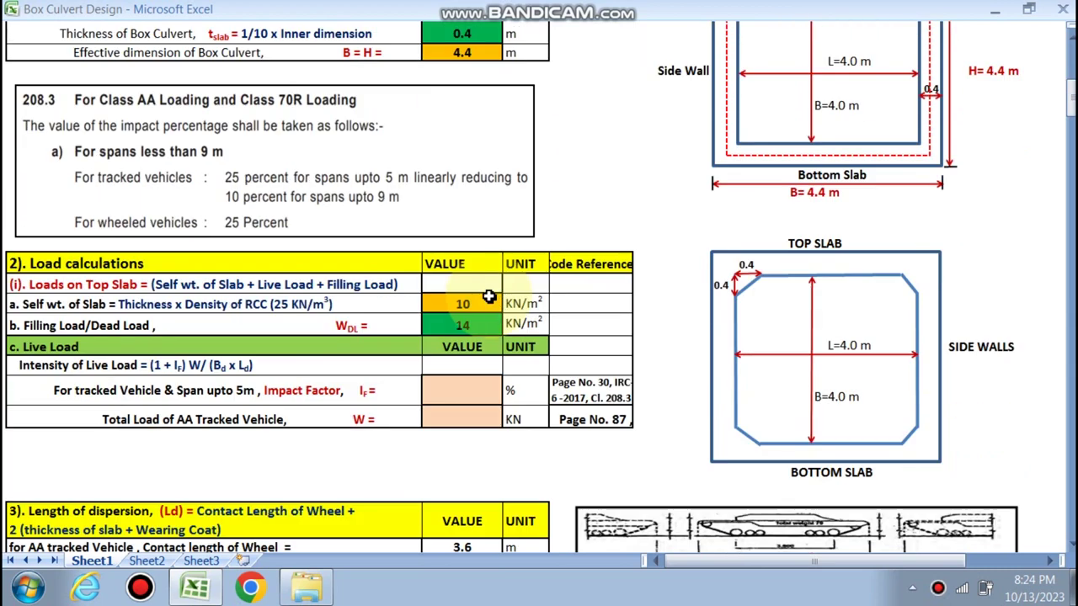
{"action": "scroll", "coordinate": [488, 297], "scroll_direction": "down", "scroll_amount": 1}
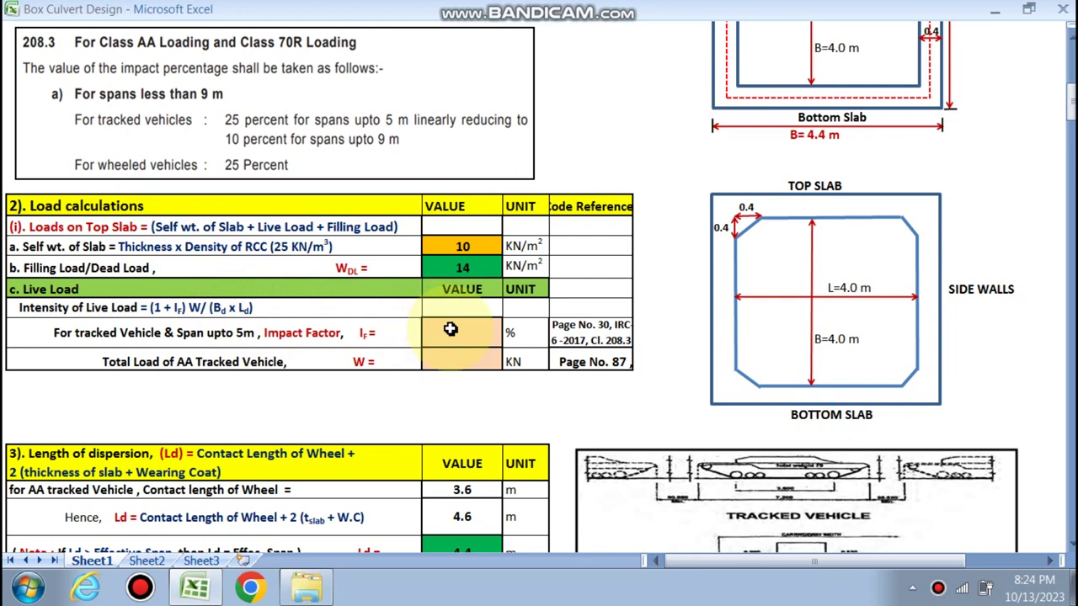
{"action": "scroll", "coordinate": [354, 286], "scroll_direction": "up", "scroll_amount": 2}
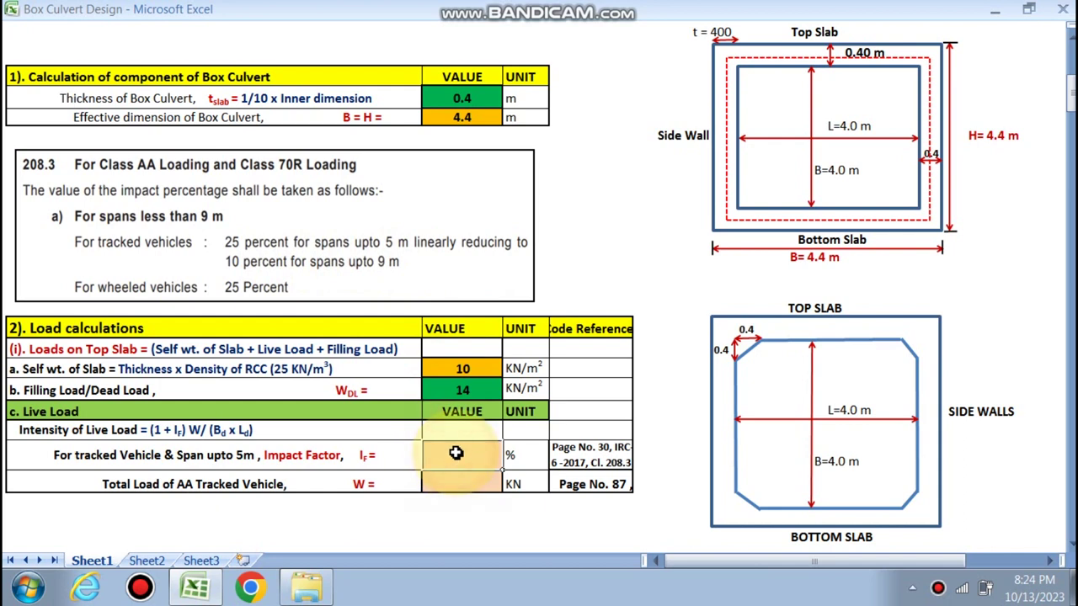
Enter impact factor 25% and AA tracked vehicle total load W = 700 kN
{"action": "left_click", "coordinate": [402, 452]}
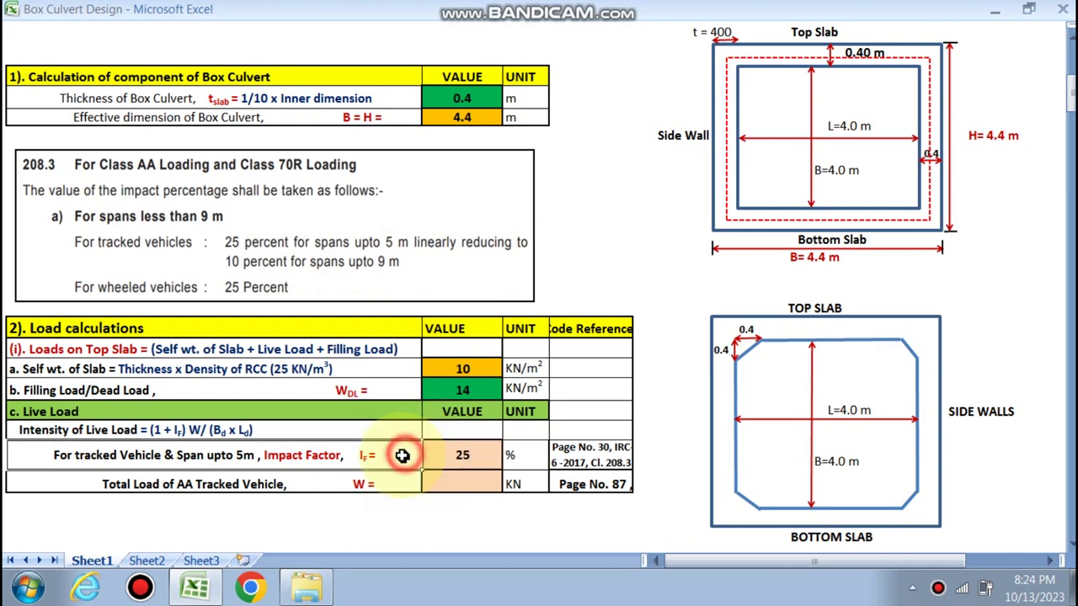
{"action": "scroll", "coordinate": [387, 463], "scroll_direction": "down", "scroll_amount": 1}
{"action": "left_click", "coordinate": [458, 415]}
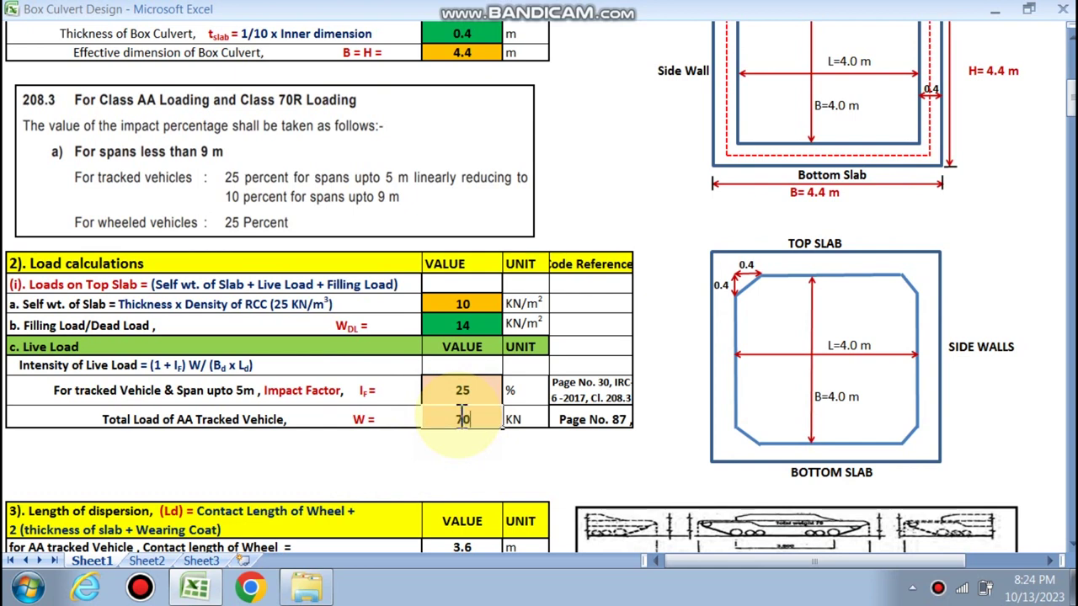
{"action": "left_click", "coordinate": [468, 454]}
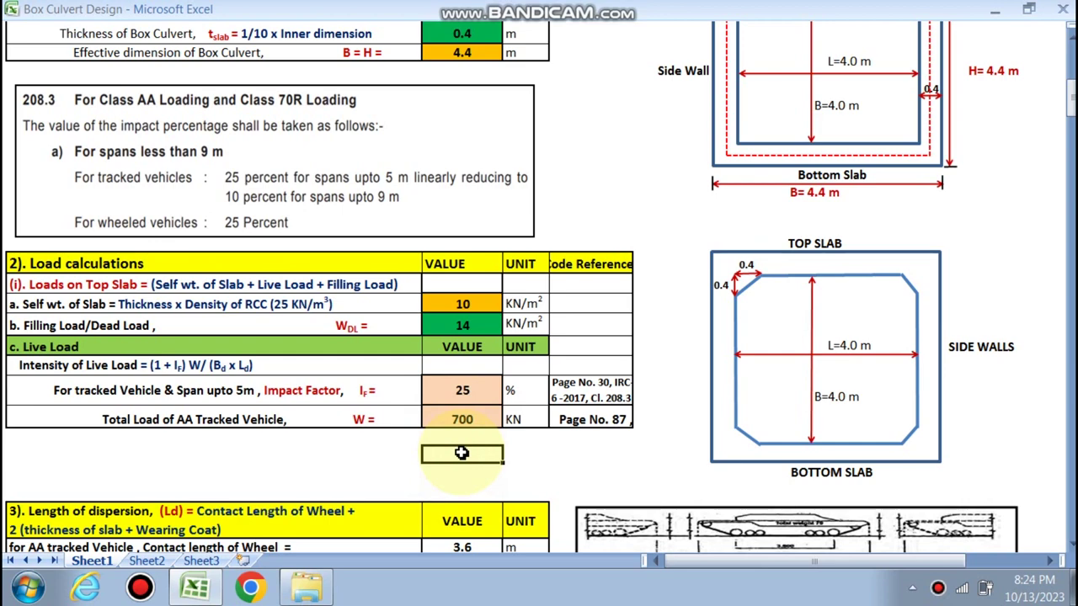
{"action": "scroll", "coordinate": [441, 454], "scroll_direction": "down", "scroll_amount": 2}
{"action": "left_click", "coordinate": [438, 503]}
{"action": "scroll", "coordinate": [303, 446], "scroll_direction": "down", "scroll_amount": 1}
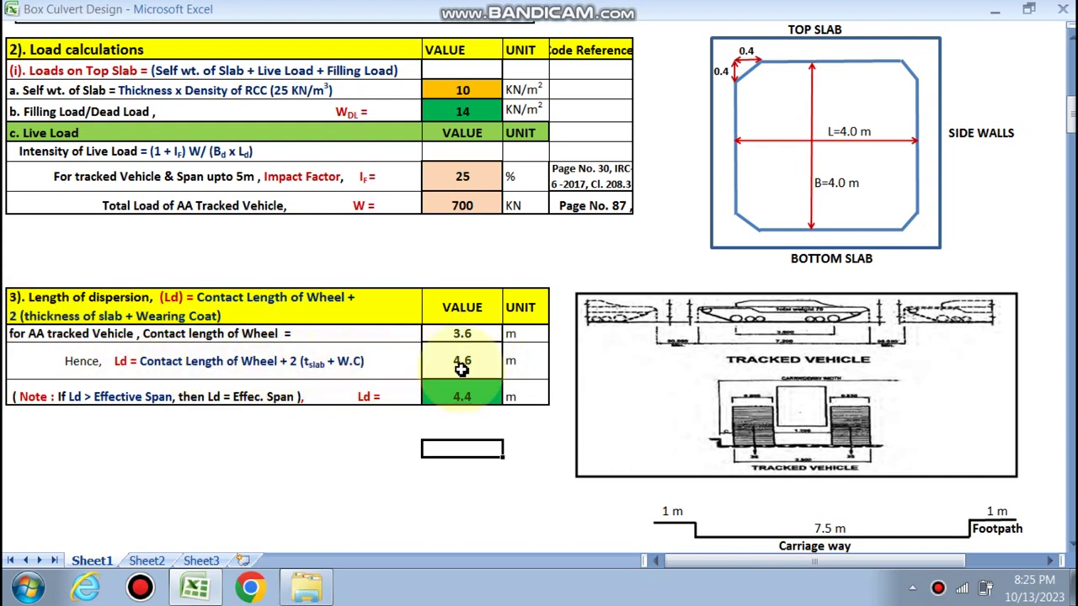
{"action": "scroll", "coordinate": [467, 360], "scroll_direction": "down", "scroll_amount": 1}
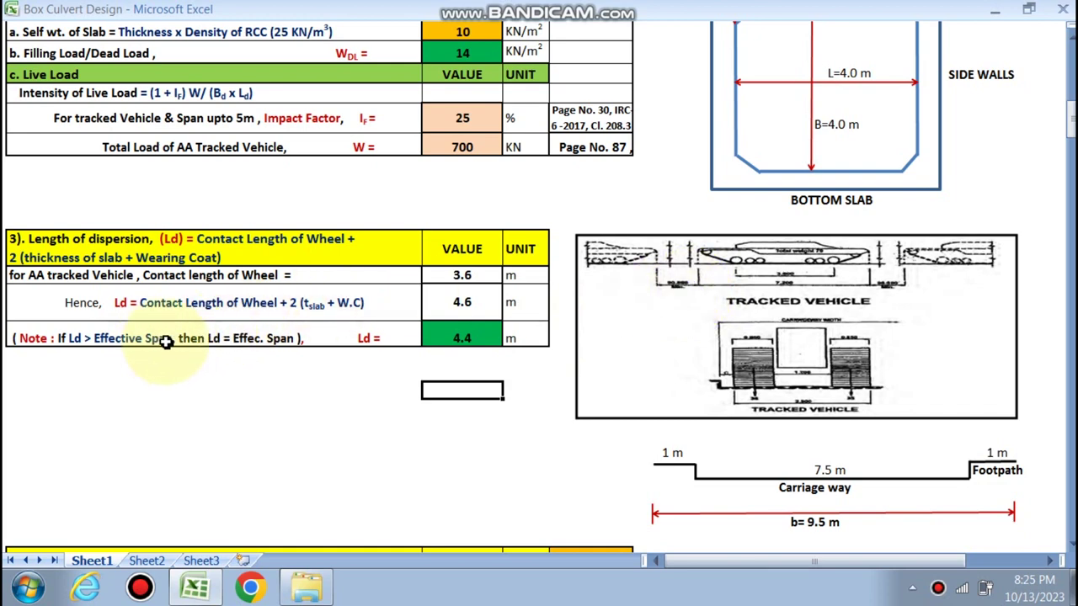
{"action": "scroll", "coordinate": [566, 368], "scroll_direction": "up", "scroll_amount": 4}
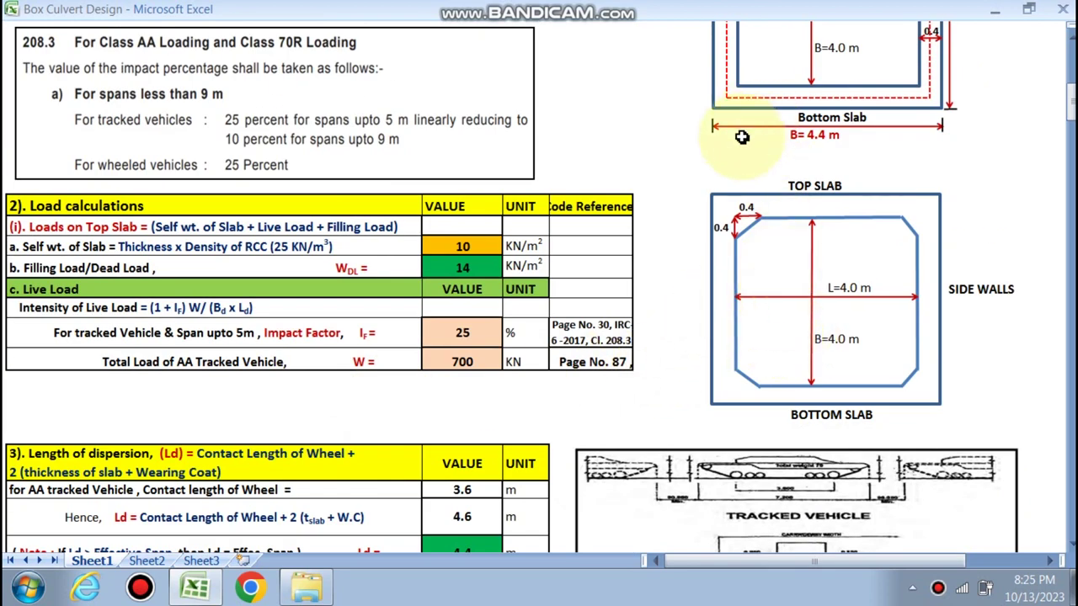
{"action": "scroll", "coordinate": [215, 434], "scroll_direction": "down", "scroll_amount": 1}
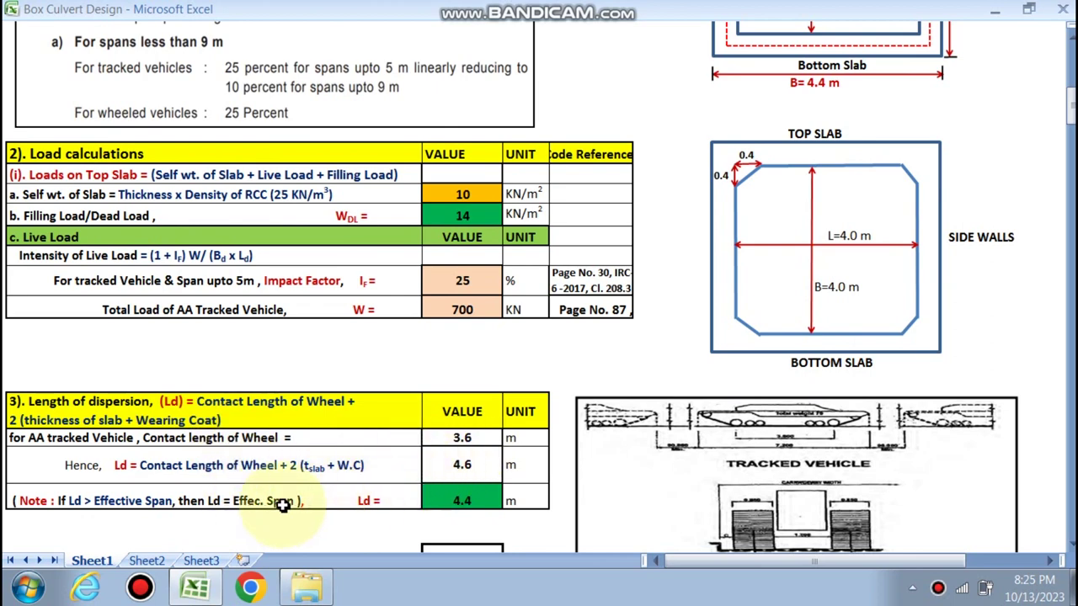
{"action": "scroll", "coordinate": [349, 463], "scroll_direction": "down", "scroll_amount": 3}
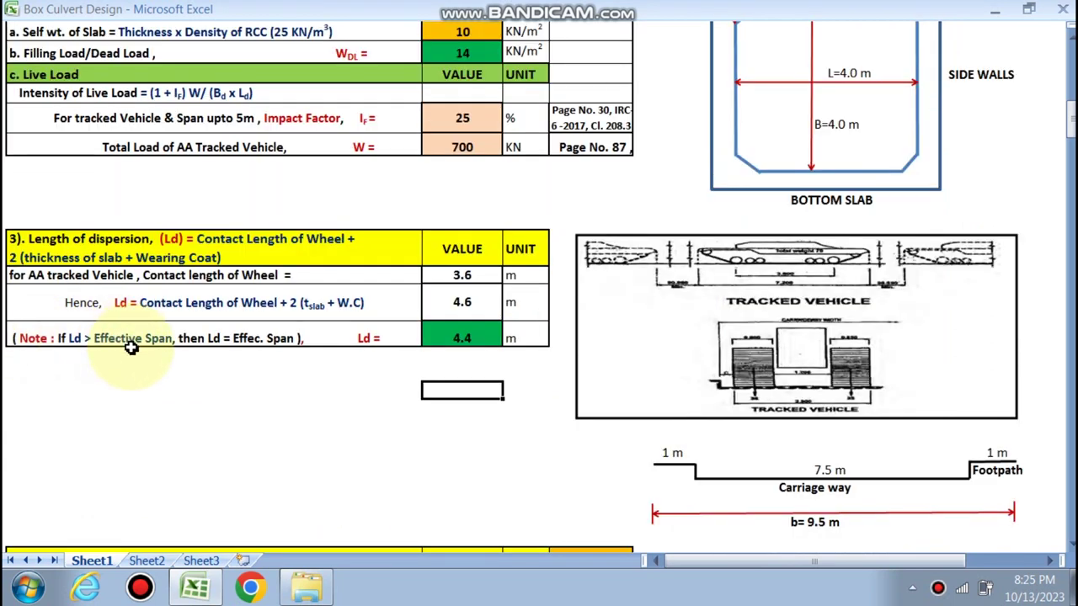
{"action": "scroll", "coordinate": [369, 402], "scroll_direction": "up", "scroll_amount": 2}
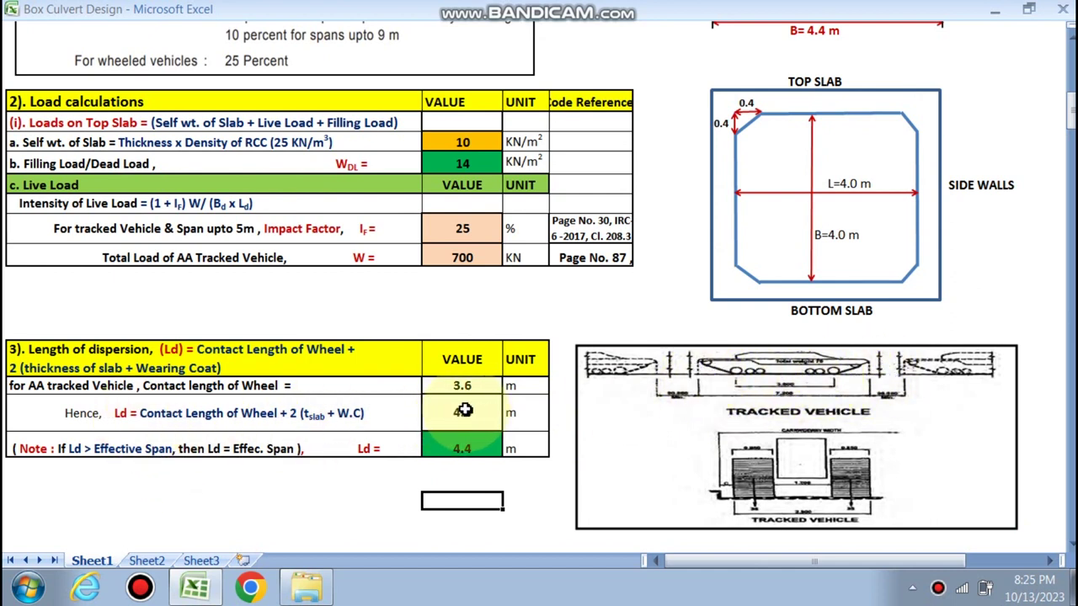
{"action": "scroll", "coordinate": [472, 447], "scroll_direction": "down", "scroll_amount": 2}
{"action": "left_click", "coordinate": [406, 449]}
{"action": "scroll", "coordinate": [406, 450], "scroll_direction": "down", "scroll_amount": 3}
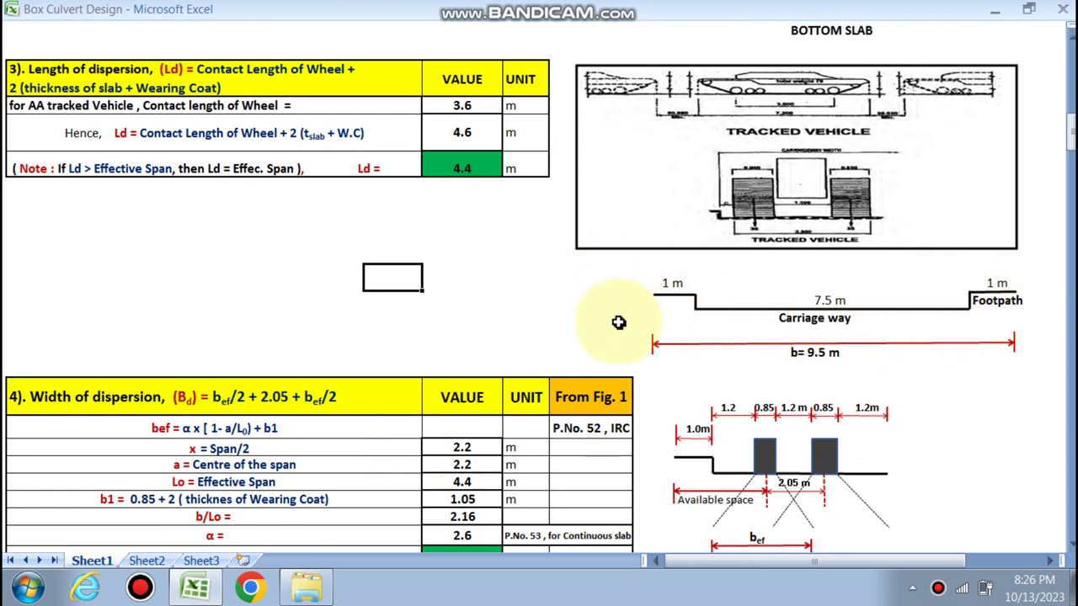
{"action": "scroll", "coordinate": [661, 333], "scroll_direction": "down", "scroll_amount": 3}
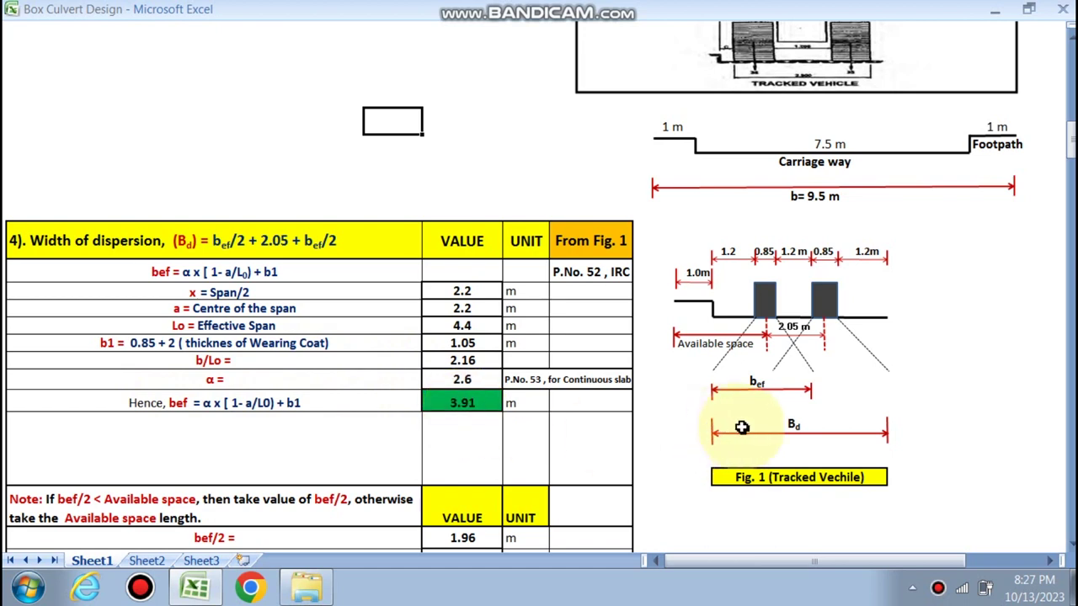
{"action": "scroll", "coordinate": [810, 396], "scroll_direction": "down", "scroll_amount": 3}
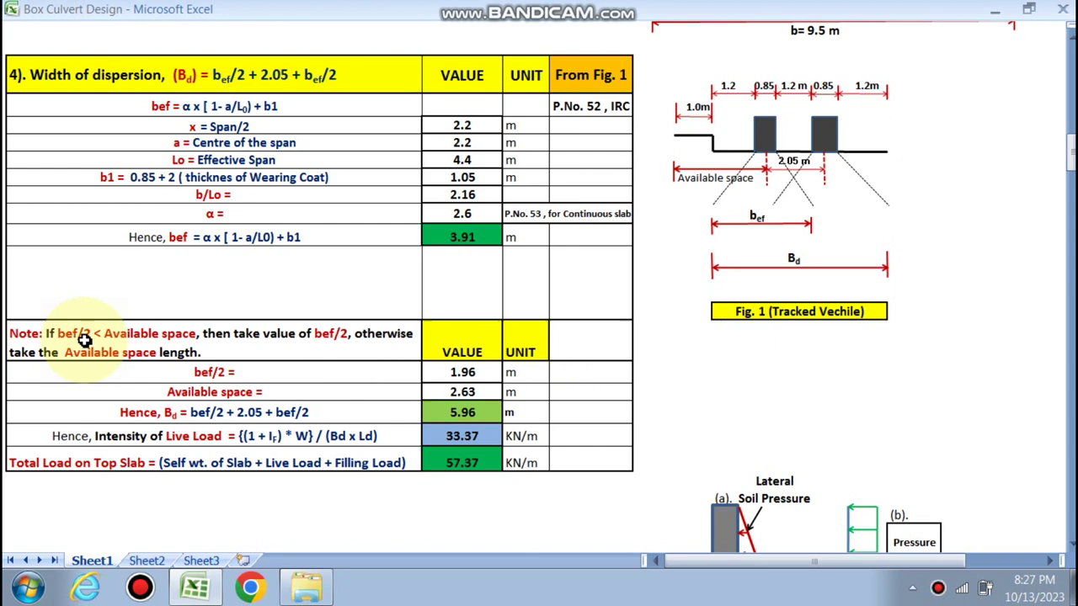
{"action": "scroll", "coordinate": [210, 346], "scroll_direction": "up", "scroll_amount": 1}
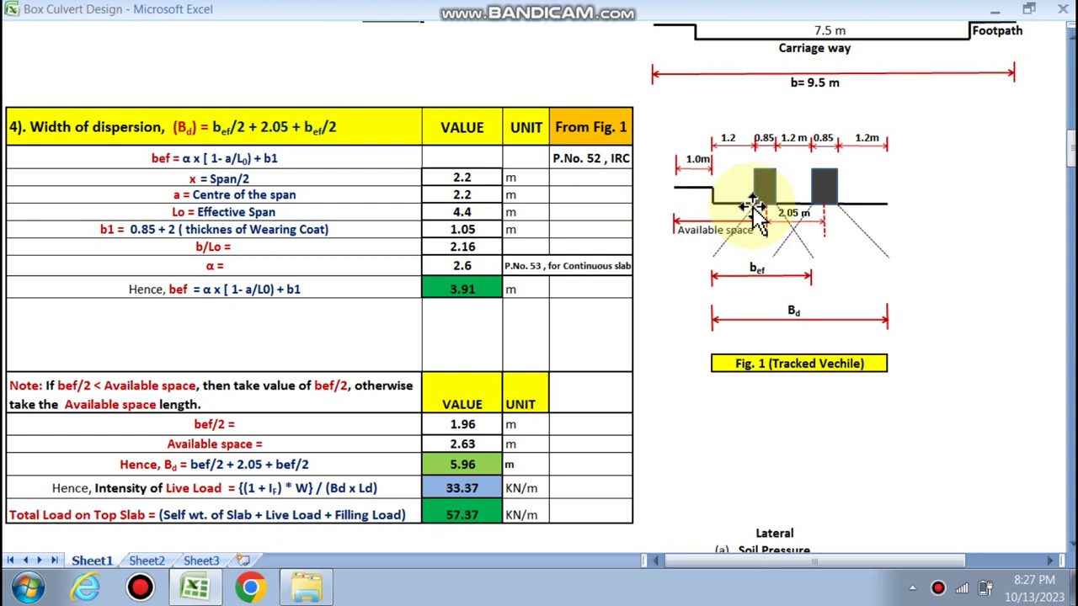
{"action": "scroll", "coordinate": [522, 336], "scroll_direction": "down", "scroll_amount": 1}
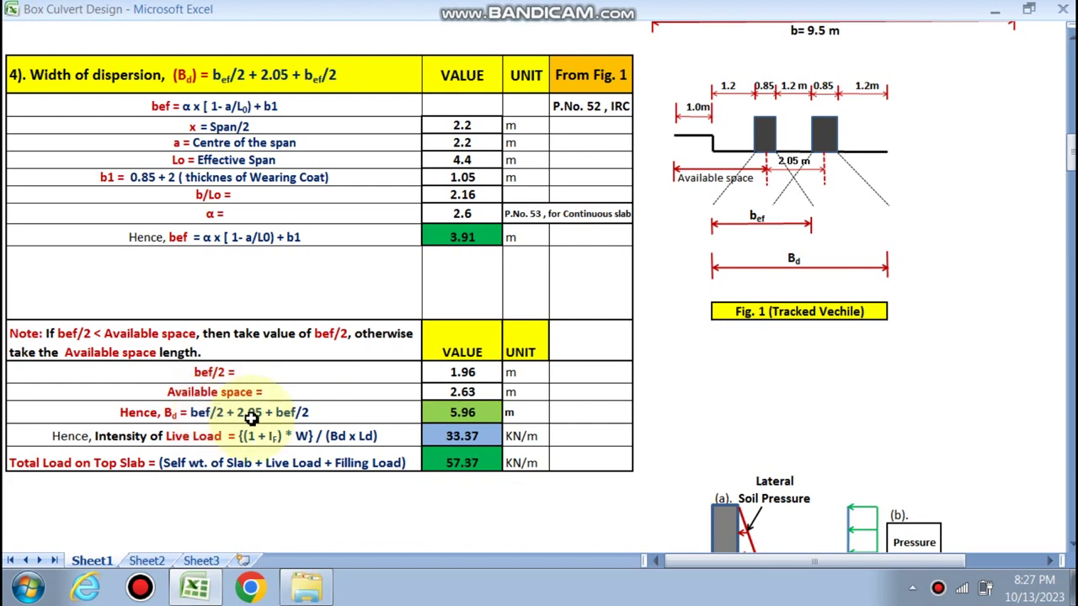
{"action": "double_click", "coordinate": [470, 414]}
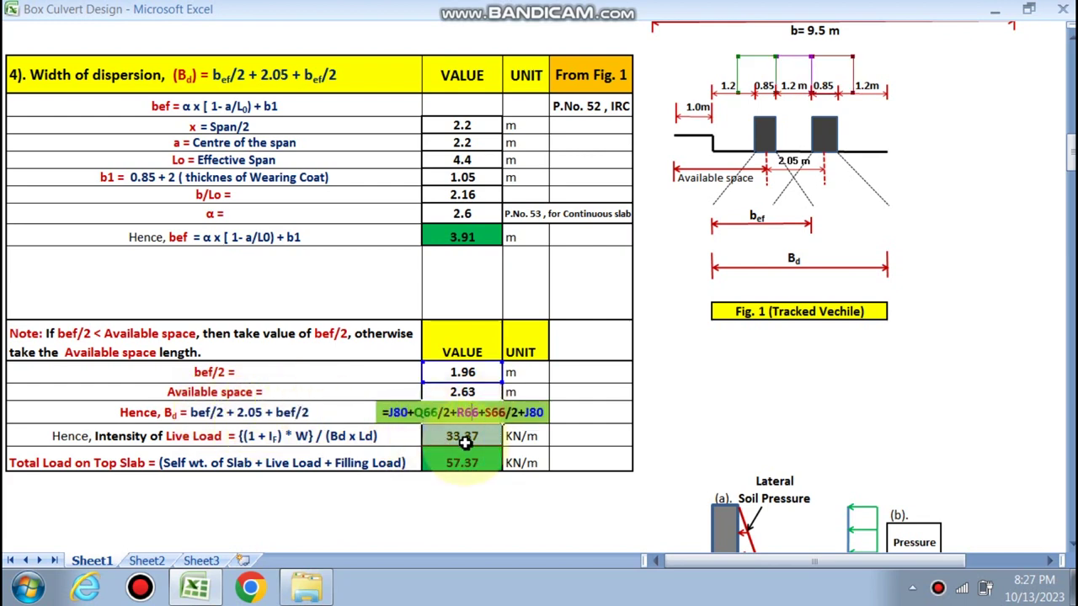
{"action": "key", "text": "Escape"}
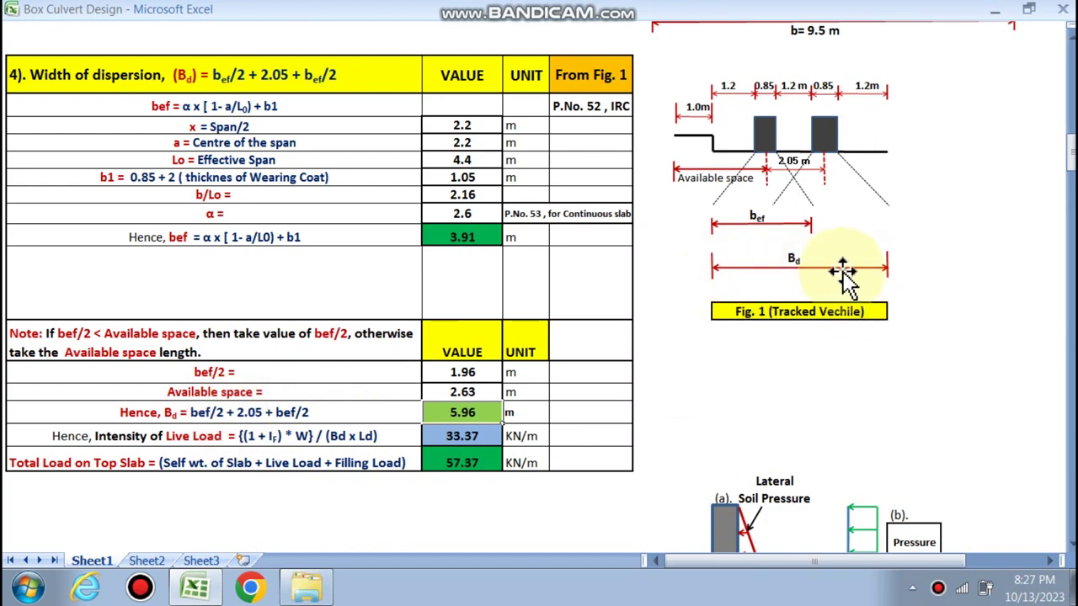
{"action": "scroll", "coordinate": [876, 268], "scroll_direction": "up", "scroll_amount": 9}
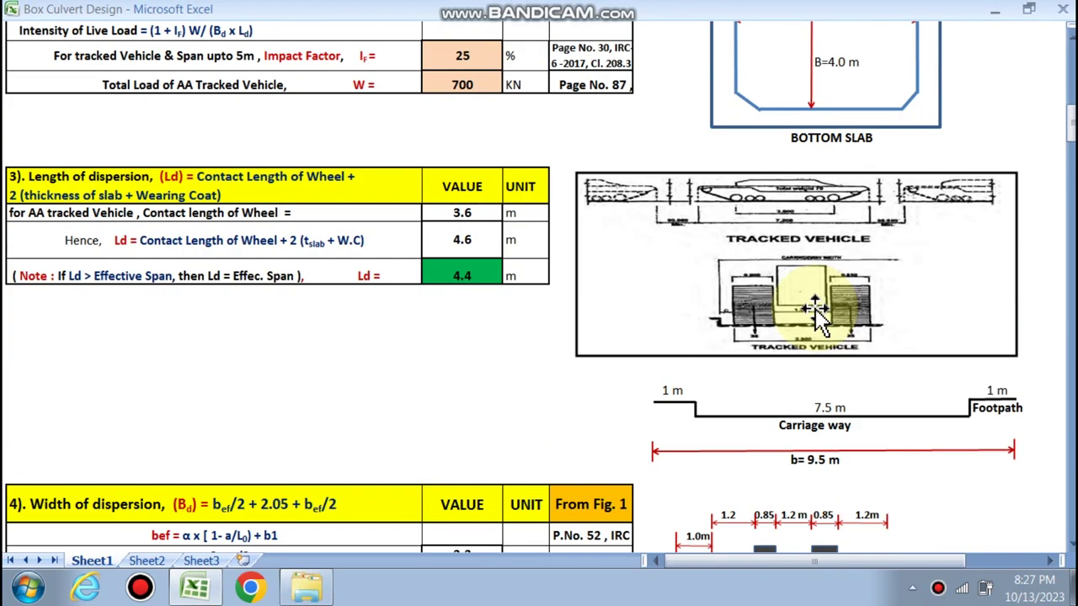
{"action": "scroll", "coordinate": [468, 371], "scroll_direction": "down", "scroll_amount": 10}
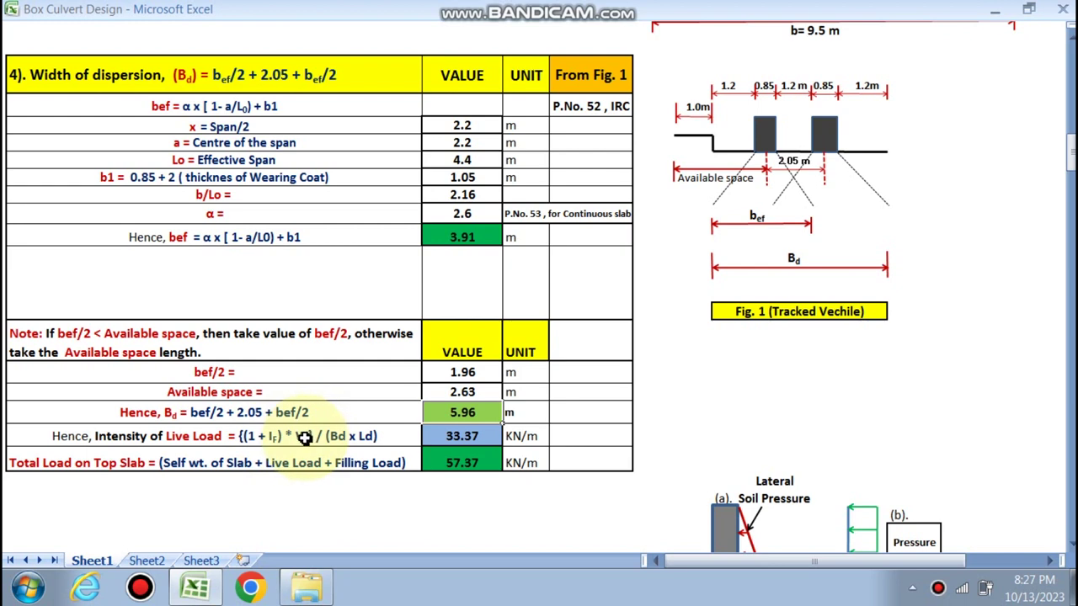
{"action": "left_click", "coordinate": [472, 437]}
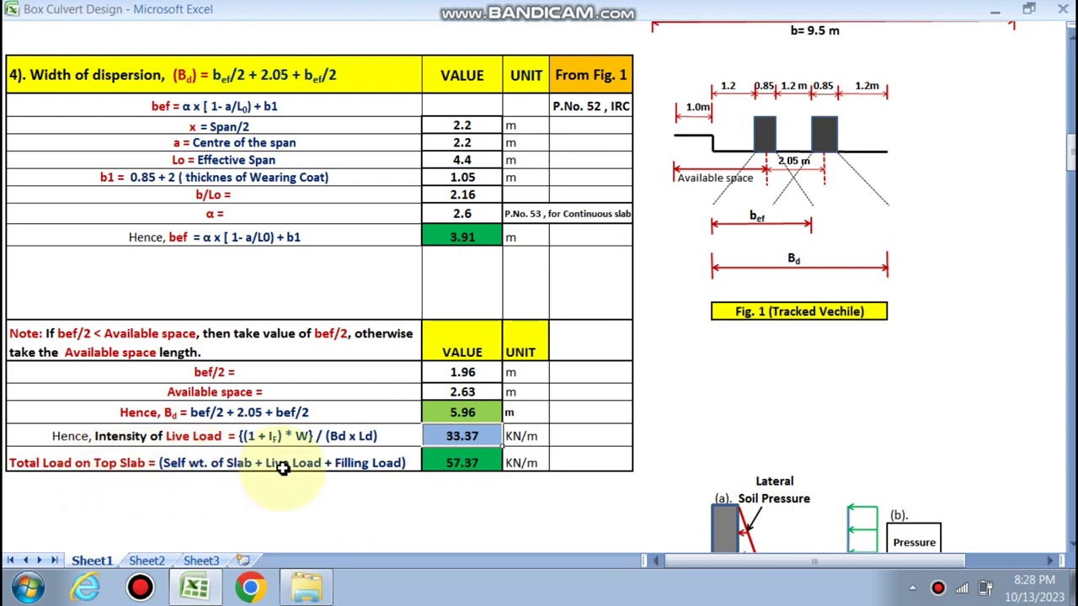
{"action": "double_click", "coordinate": [467, 463]}
{"action": "key", "text": "Escape"}
{"action": "left_click", "coordinate": [459, 497]}
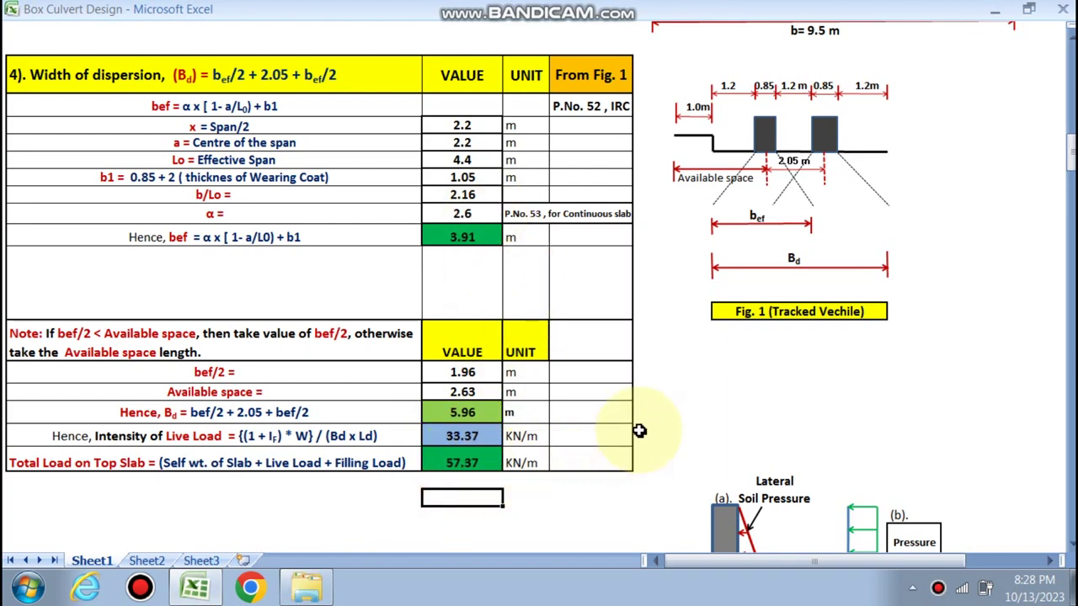
{"action": "scroll", "coordinate": [544, 392], "scroll_direction": "down", "scroll_amount": 3}
{"action": "scroll", "coordinate": [544, 386], "scroll_direction": "up", "scroll_amount": 7}
{"action": "scroll", "coordinate": [544, 387], "scroll_direction": "up", "scroll_amount": 10}
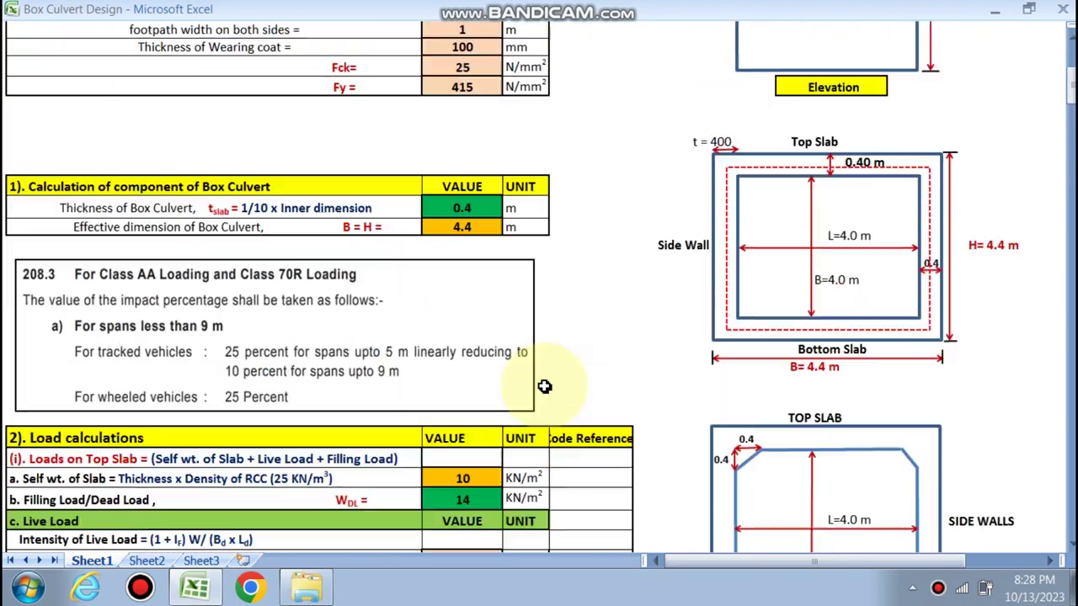
Set inner length B and inner height H both to 3
{"action": "left_click", "coordinate": [466, 211]}
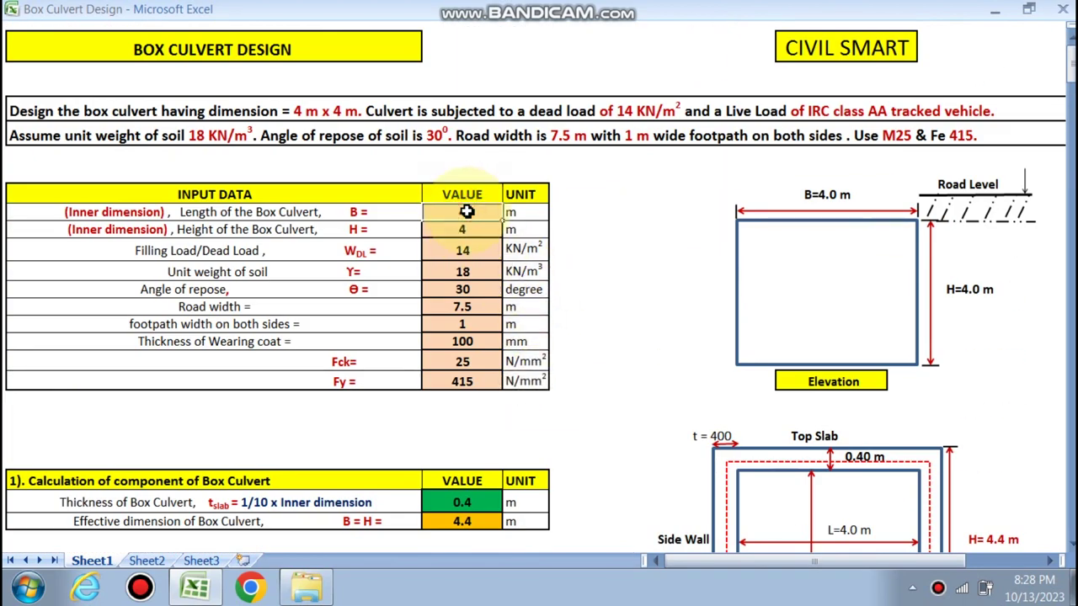
{"action": "type", "text": "3"}
{"action": "left_click", "coordinate": [467, 229]}
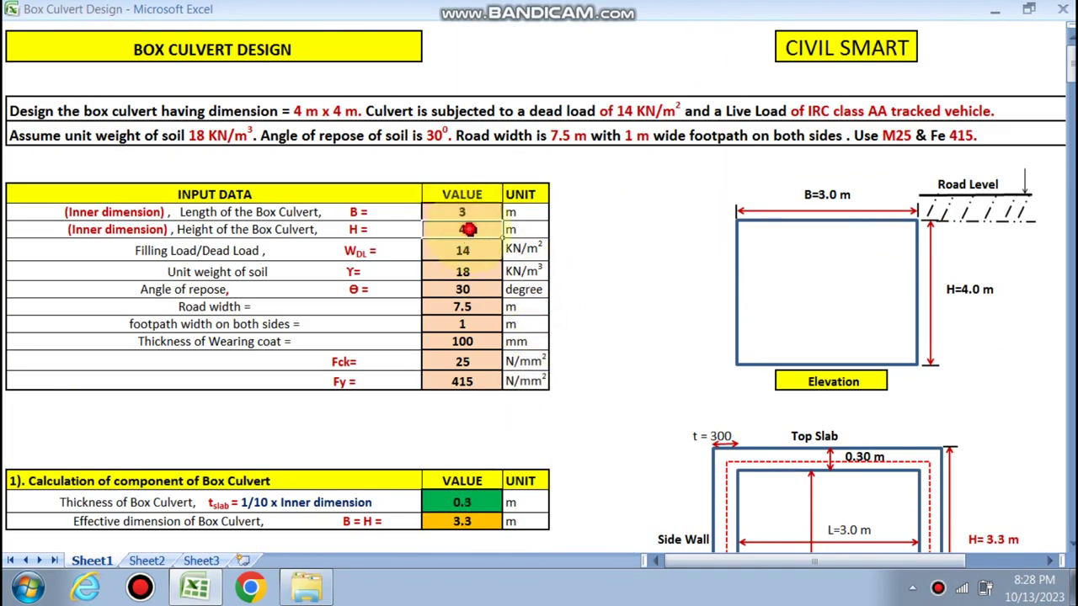
{"action": "type", "text": "3"}
{"action": "left_click", "coordinate": [612, 270]}
Scroll through the recalculated sections to check Bd 5.245 m and top-slab load 72.05 kN/m
{"action": "scroll", "coordinate": [462, 386], "scroll_direction": "down", "scroll_amount": 2}
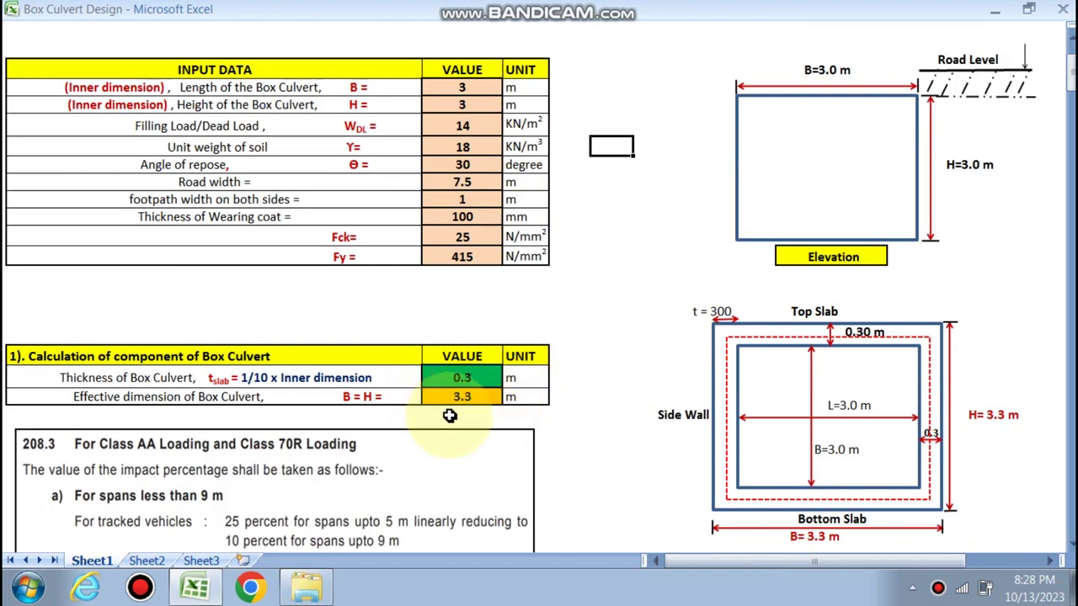
{"action": "scroll", "coordinate": [478, 400], "scroll_direction": "down", "scroll_amount": 5}
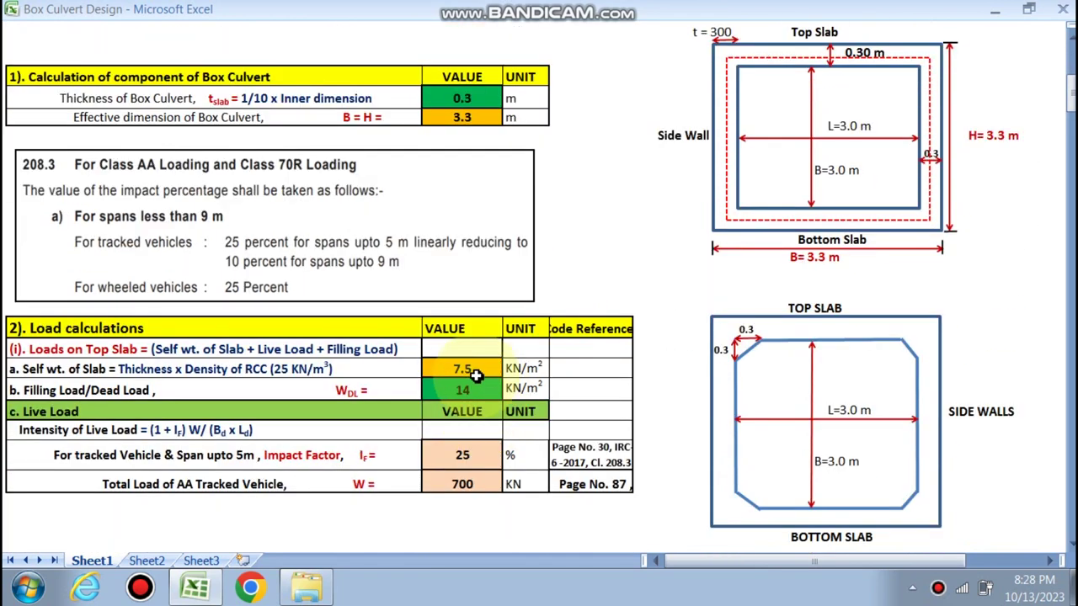
{"action": "scroll", "coordinate": [478, 488], "scroll_direction": "down", "scroll_amount": 4}
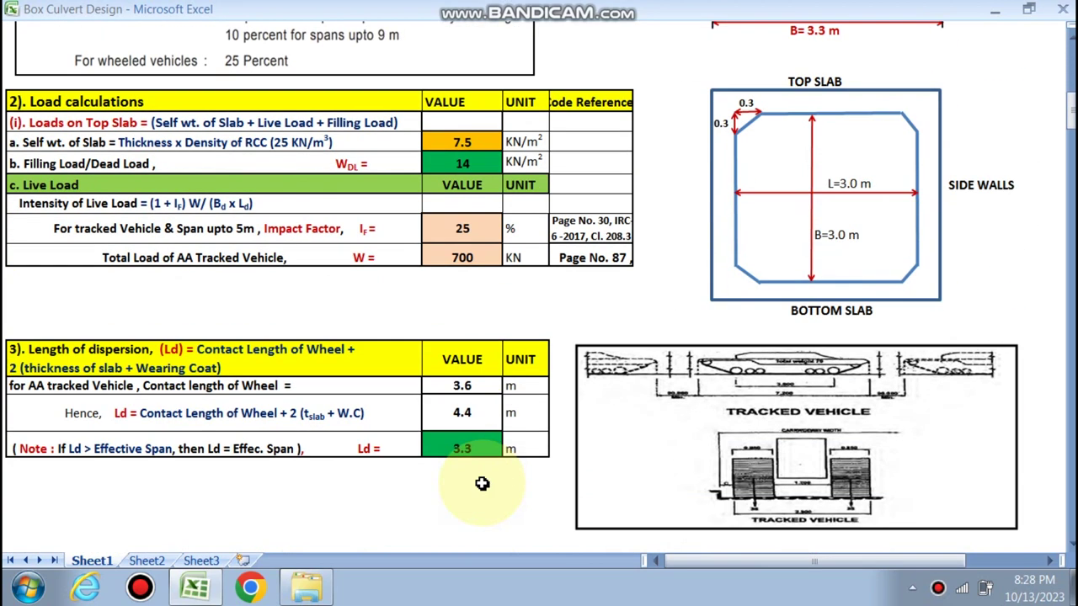
{"action": "scroll", "coordinate": [480, 484], "scroll_direction": "down", "scroll_amount": 2}
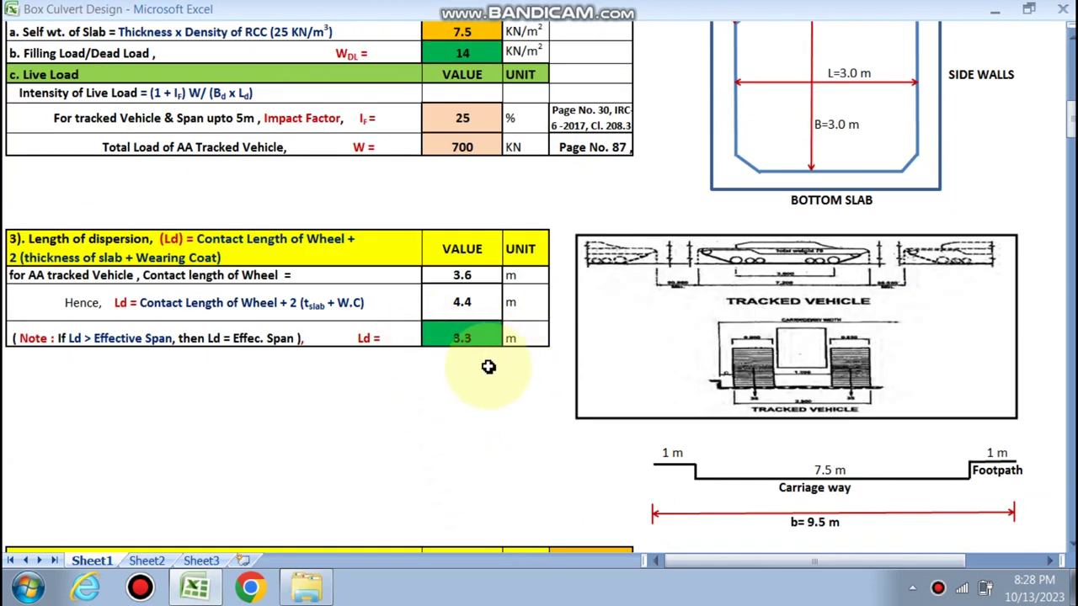
{"action": "scroll", "coordinate": [484, 379], "scroll_direction": "down", "scroll_amount": 7}
{"action": "scroll", "coordinate": [486, 415], "scroll_direction": "down", "scroll_amount": 1}
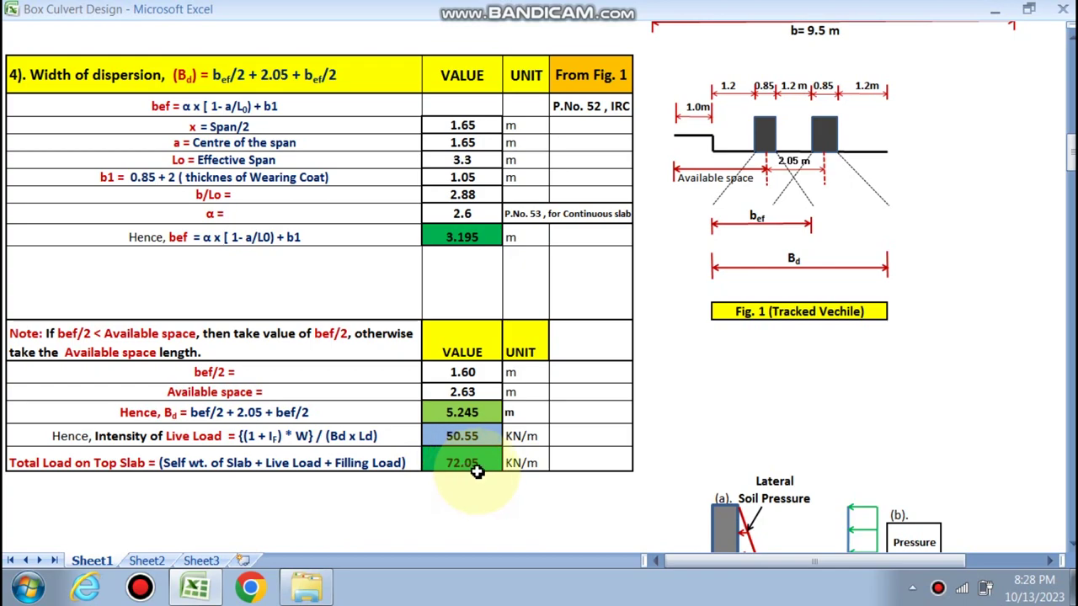
{"action": "scroll", "coordinate": [475, 465], "scroll_direction": "up", "scroll_amount": 15}
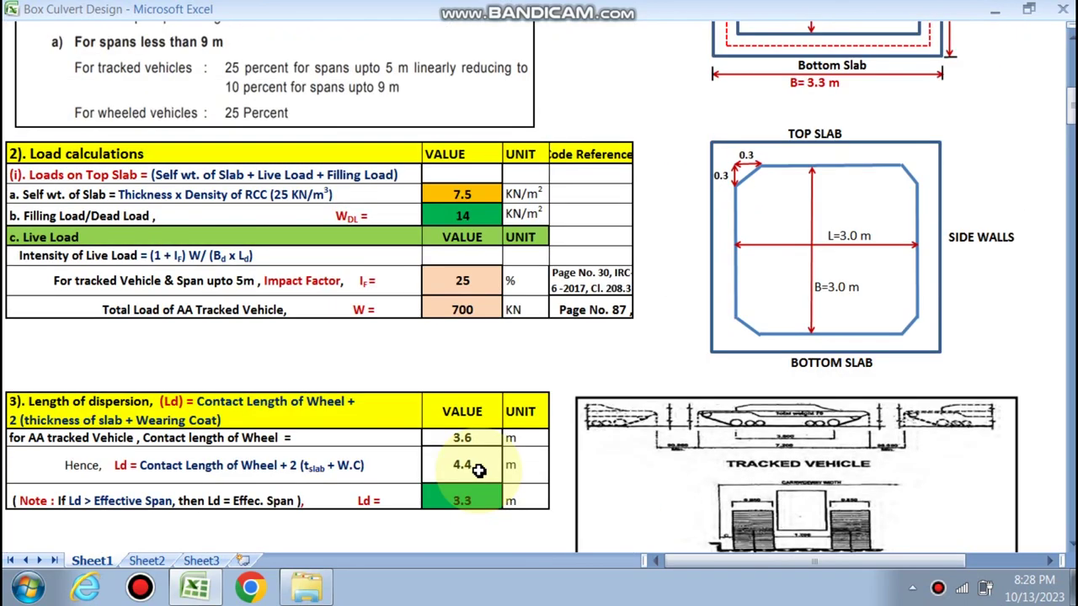
Set inner length B and inner height H back to 4
{"action": "type", "text": "4"}
{"action": "left_click", "coordinate": [462, 229]}
{"action": "type", "text": "4"}
{"action": "key", "text": "Return"}
Scroll to section 5 to check side-wall ka 0.33, soil pressure 26.4 and 15.79
{"action": "scroll", "coordinate": [581, 377], "scroll_direction": "down", "scroll_amount": 5}
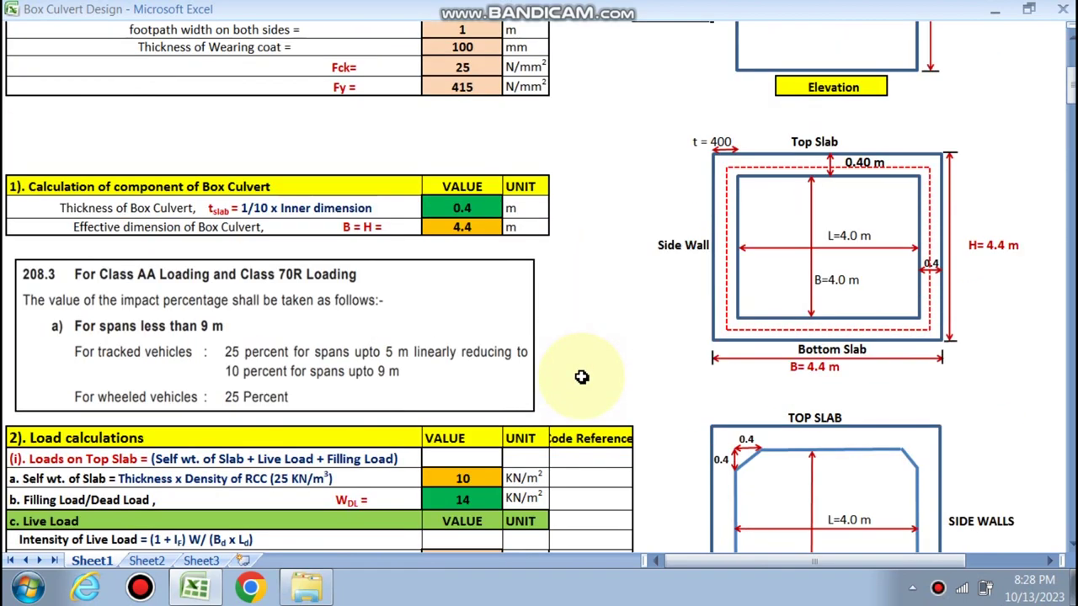
{"action": "scroll", "coordinate": [581, 377], "scroll_direction": "down", "scroll_amount": 18}
{"action": "scroll", "coordinate": [571, 427], "scroll_direction": "down", "scroll_amount": 5}
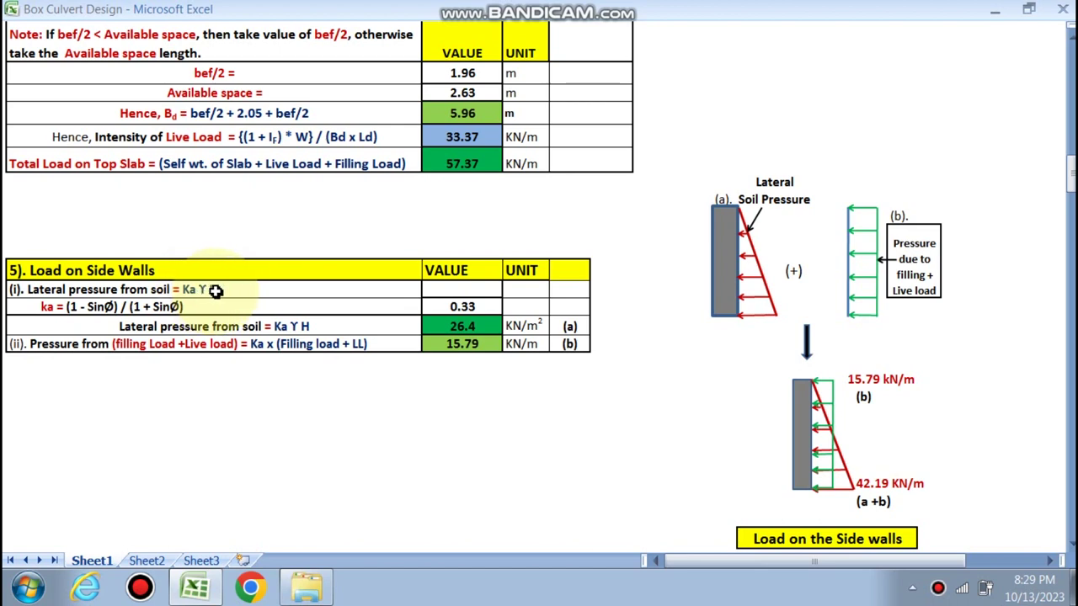
{"action": "scroll", "coordinate": [166, 245], "scroll_direction": "down", "scroll_amount": 1}
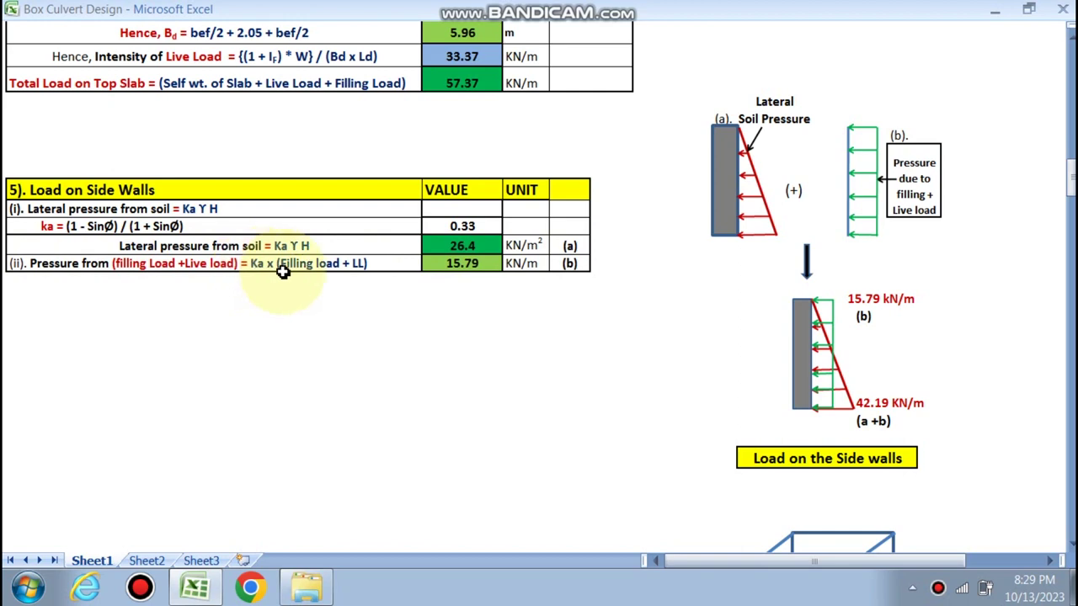
{"action": "double_click", "coordinate": [465, 264]}
{"action": "key", "text": "Escape"}
{"action": "scroll", "coordinate": [493, 367], "scroll_direction": "up", "scroll_amount": 1}
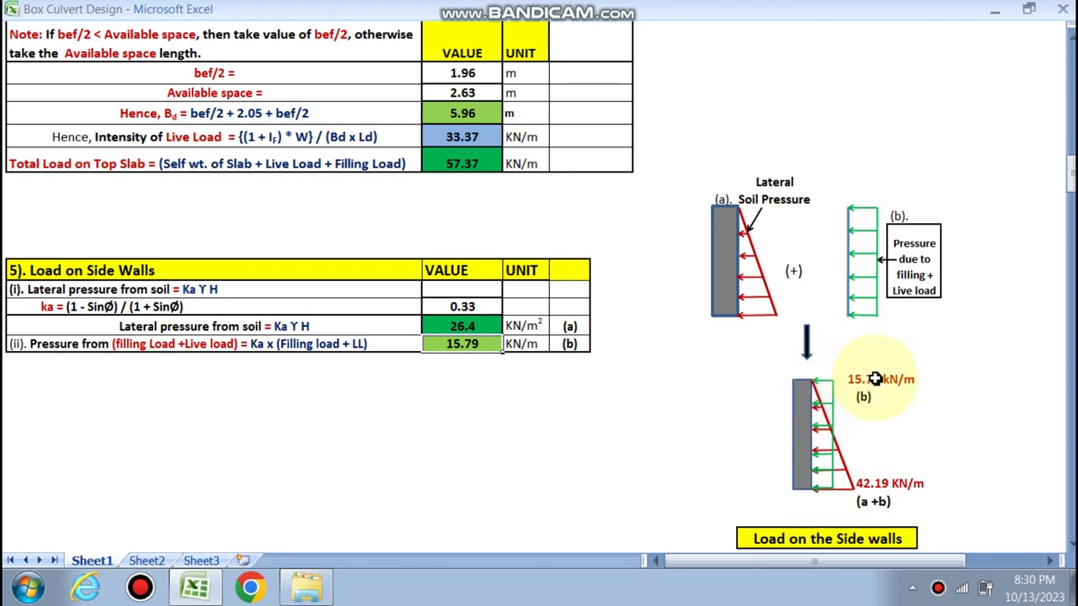
{"action": "scroll", "coordinate": [863, 406], "scroll_direction": "down", "scroll_amount": 1}
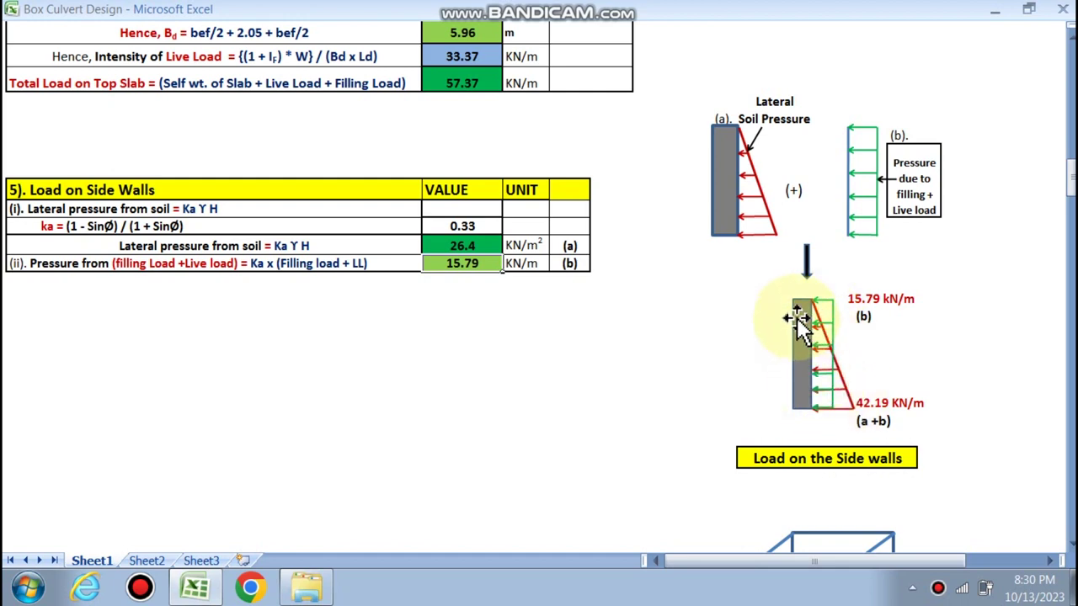
{"action": "scroll", "coordinate": [717, 378], "scroll_direction": "down", "scroll_amount": 3}
{"action": "scroll", "coordinate": [717, 379], "scroll_direction": "down", "scroll_amount": 2}
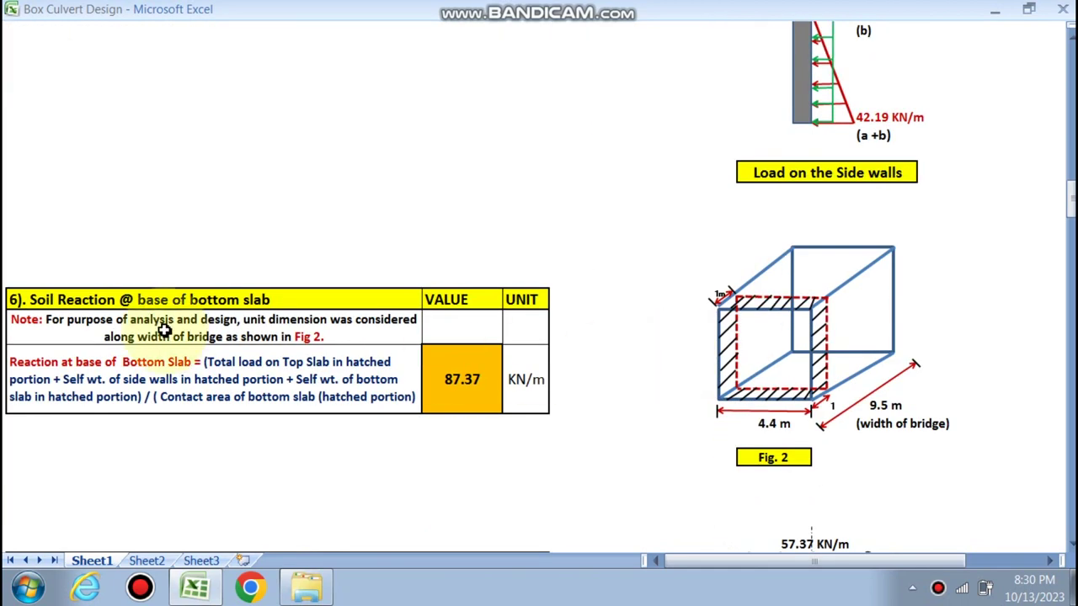
{"action": "scroll", "coordinate": [669, 365], "scroll_direction": "down", "scroll_amount": 1}
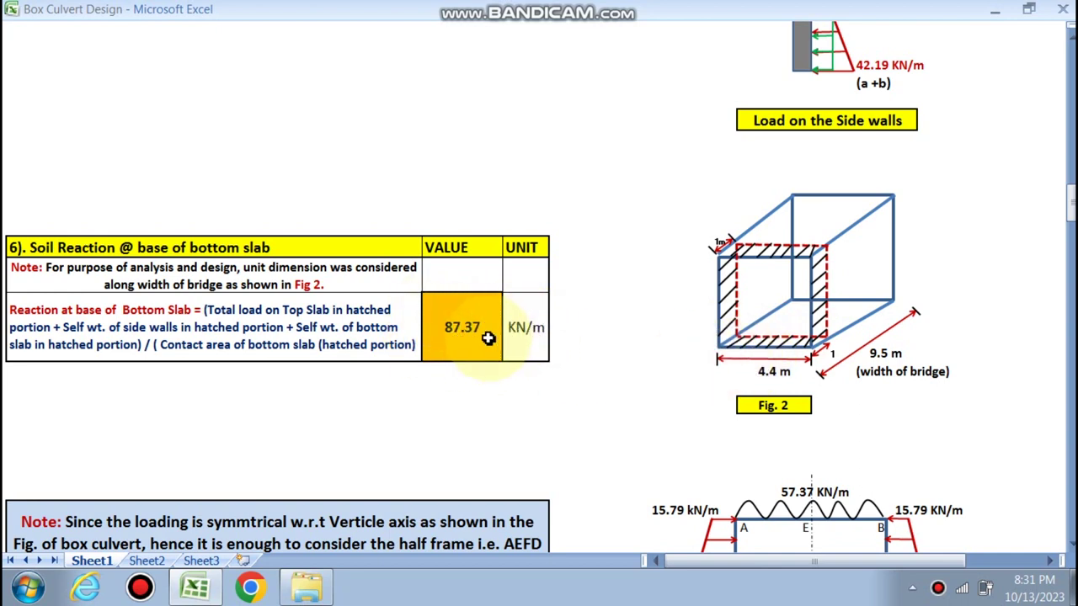
{"action": "scroll", "coordinate": [485, 337], "scroll_direction": "down", "scroll_amount": 5}
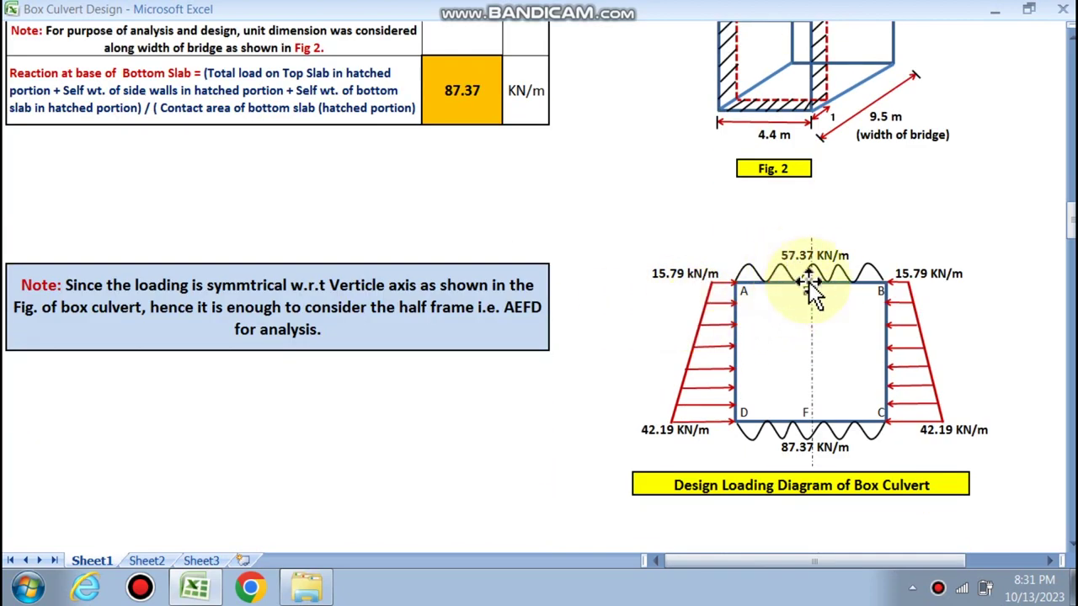
{"action": "scroll", "coordinate": [783, 299], "scroll_direction": "up", "scroll_amount": 15}
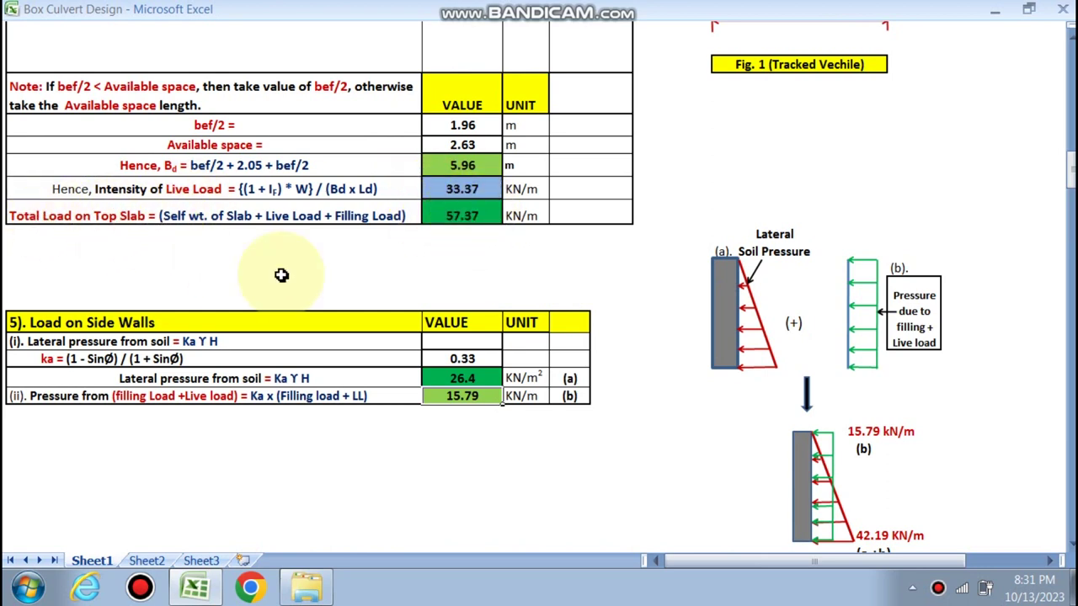
{"action": "scroll", "coordinate": [446, 387], "scroll_direction": "down", "scroll_amount": 3}
{"action": "scroll", "coordinate": [429, 367], "scroll_direction": "down", "scroll_amount": 12}
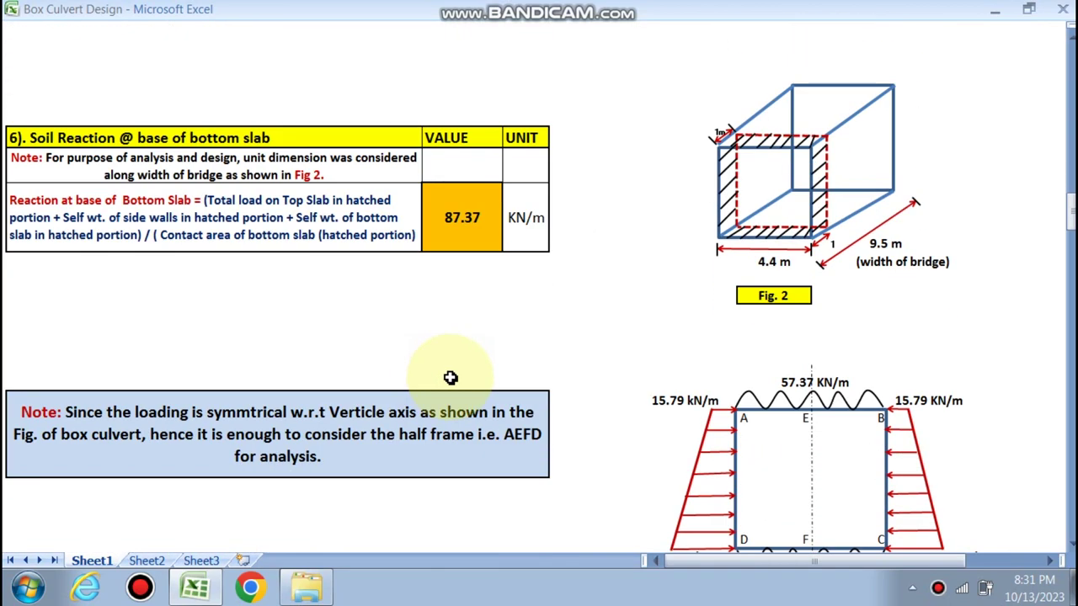
{"action": "scroll", "coordinate": [450, 378], "scroll_direction": "down", "scroll_amount": 3}
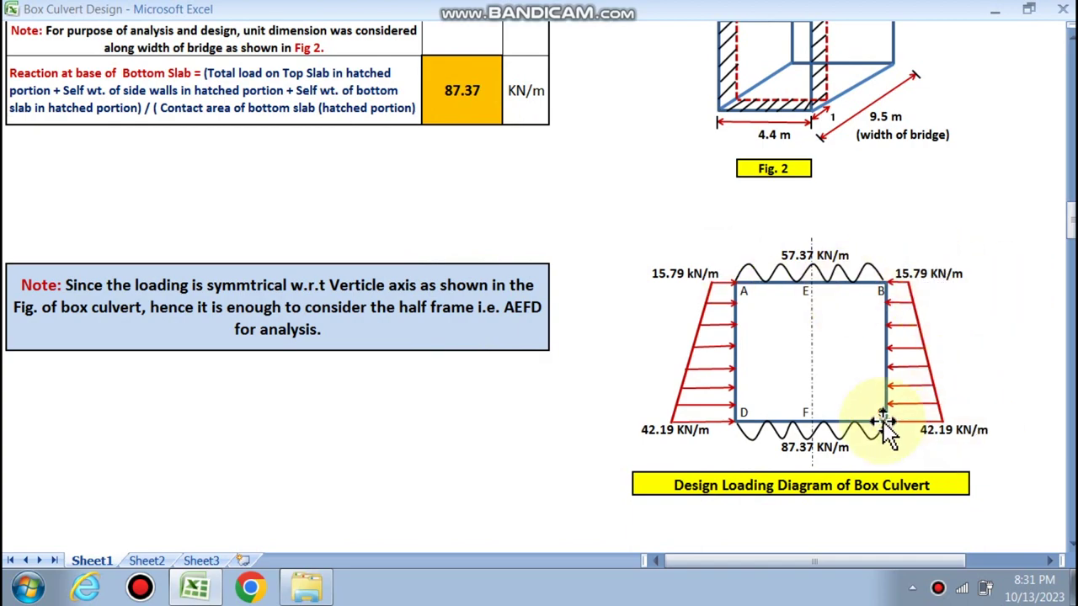
{"action": "scroll", "coordinate": [865, 410], "scroll_direction": "up", "scroll_amount": 7}
{"action": "scroll", "coordinate": [866, 410], "scroll_direction": "up", "scroll_amount": 4}
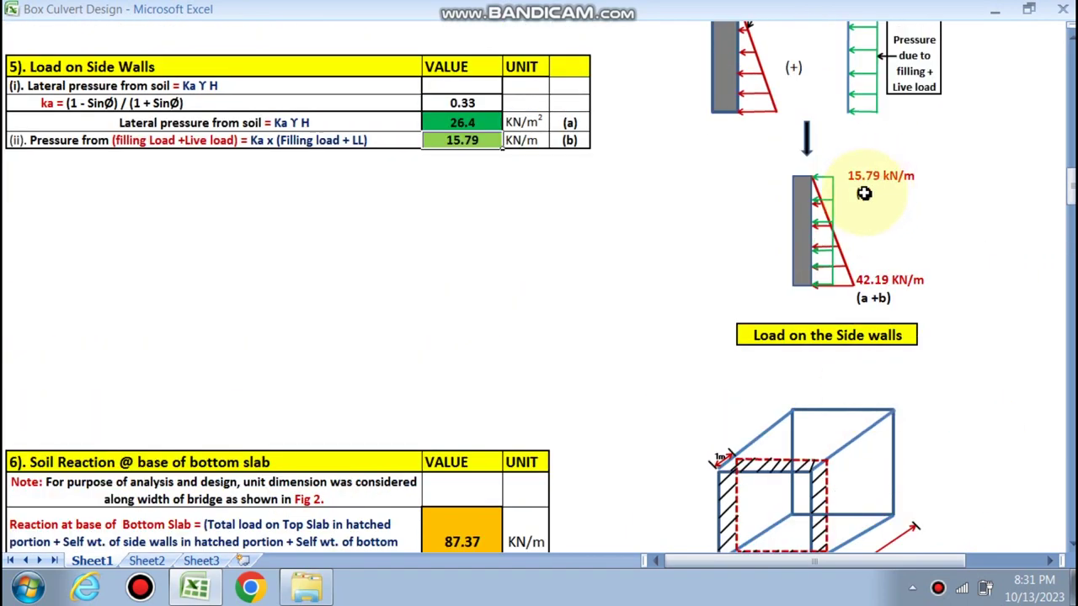
{"action": "scroll", "coordinate": [919, 278], "scroll_direction": "down", "scroll_amount": 12}
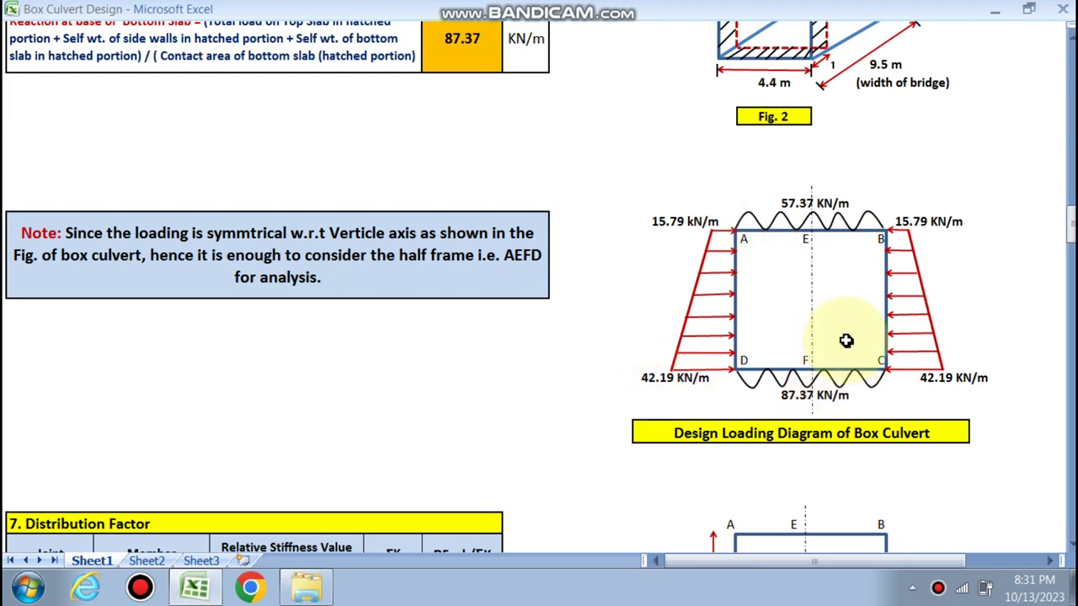
{"action": "scroll", "coordinate": [583, 311], "scroll_direction": "down", "scroll_amount": 1}
{"action": "scroll", "coordinate": [572, 310], "scroll_direction": "down", "scroll_amount": 4}
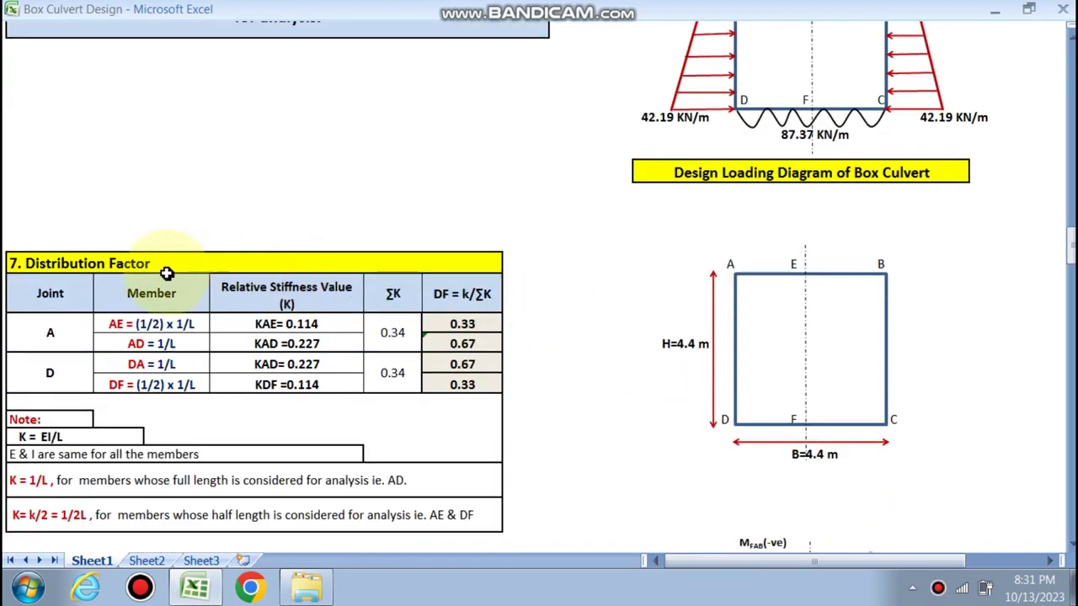
{"action": "scroll", "coordinate": [268, 282], "scroll_direction": "up", "scroll_amount": 3}
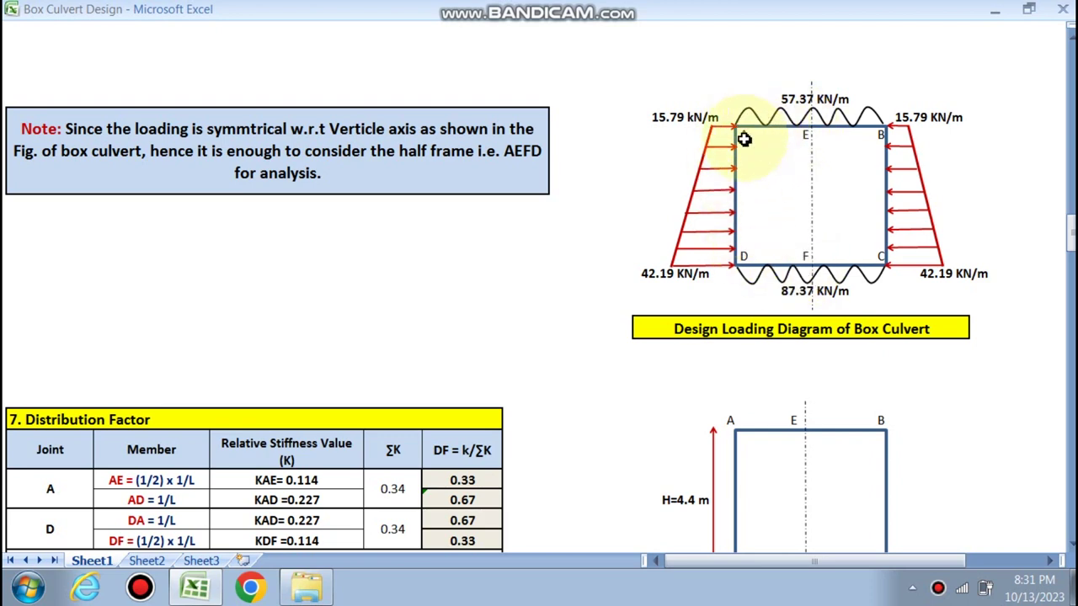
{"action": "scroll", "coordinate": [289, 250], "scroll_direction": "down", "scroll_amount": 3}
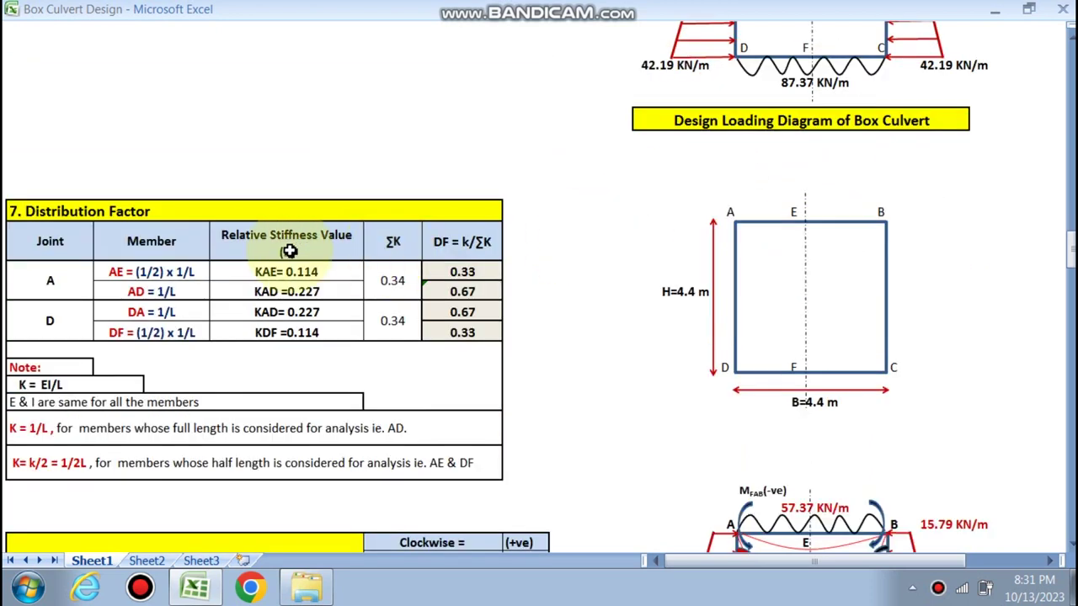
{"action": "scroll", "coordinate": [373, 278], "scroll_direction": "down", "scroll_amount": 1}
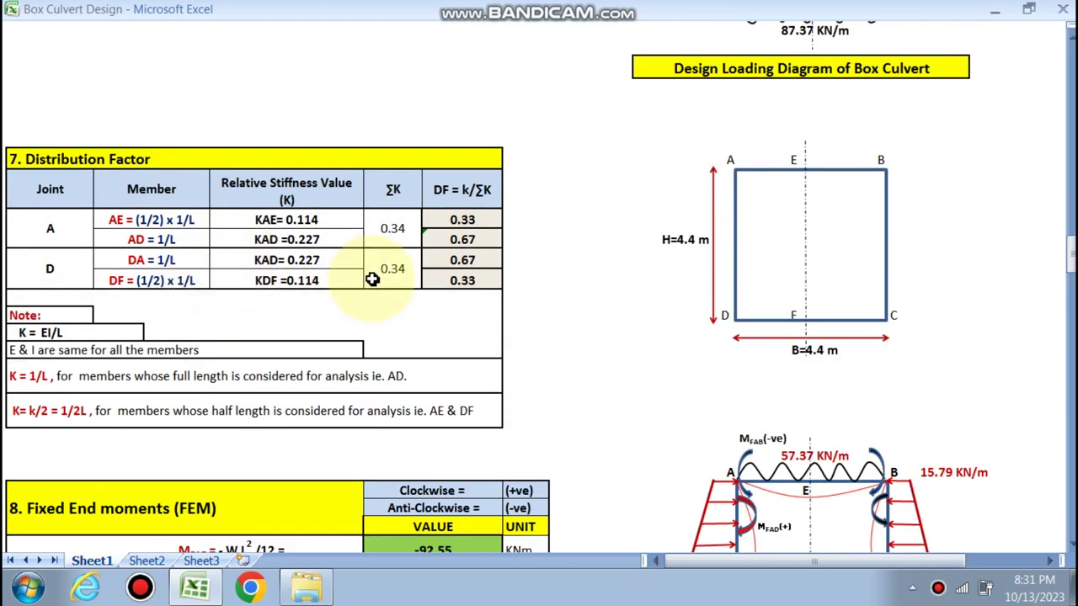
{"action": "scroll", "coordinate": [385, 313], "scroll_direction": "down", "scroll_amount": 4}
{"action": "scroll", "coordinate": [242, 336], "scroll_direction": "down", "scroll_amount": 4}
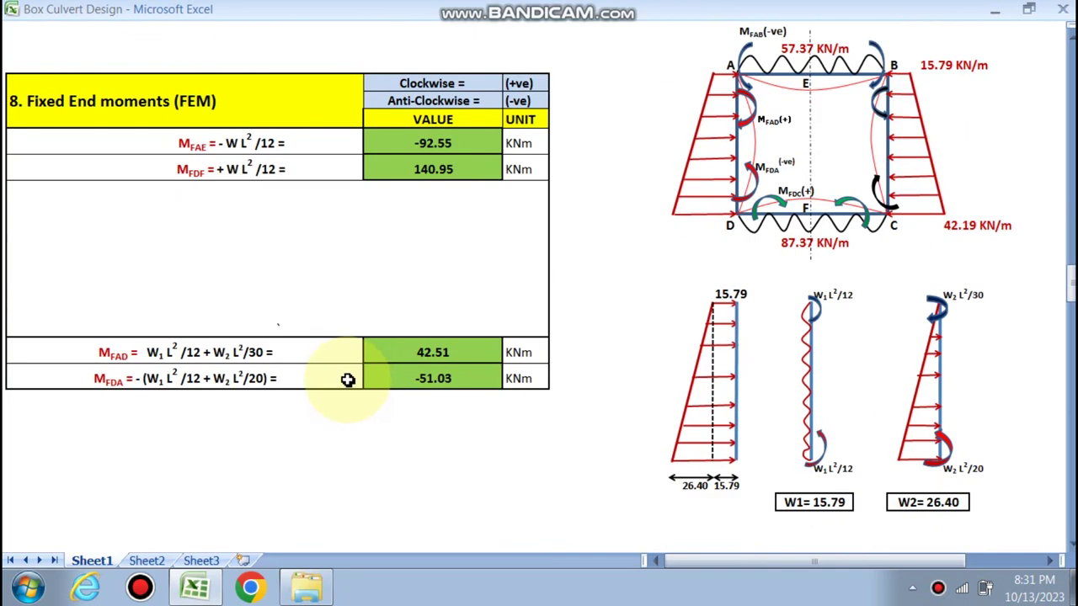
{"action": "scroll", "coordinate": [378, 331], "scroll_direction": "down", "scroll_amount": 3}
{"action": "scroll", "coordinate": [382, 332], "scroll_direction": "down", "scroll_amount": 1}
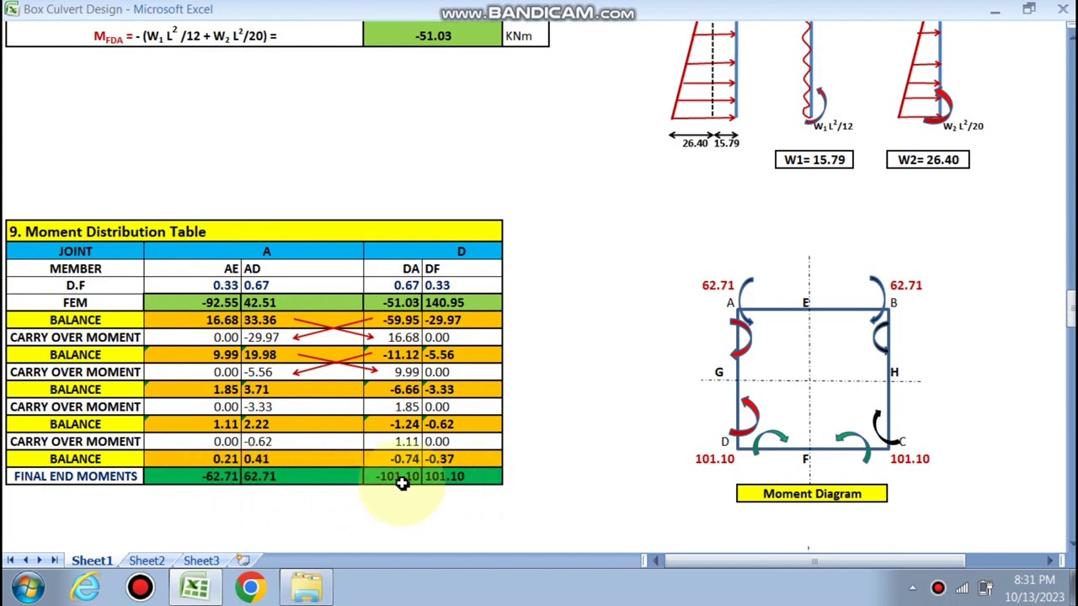
{"action": "scroll", "coordinate": [464, 462], "scroll_direction": "down", "scroll_amount": 5}
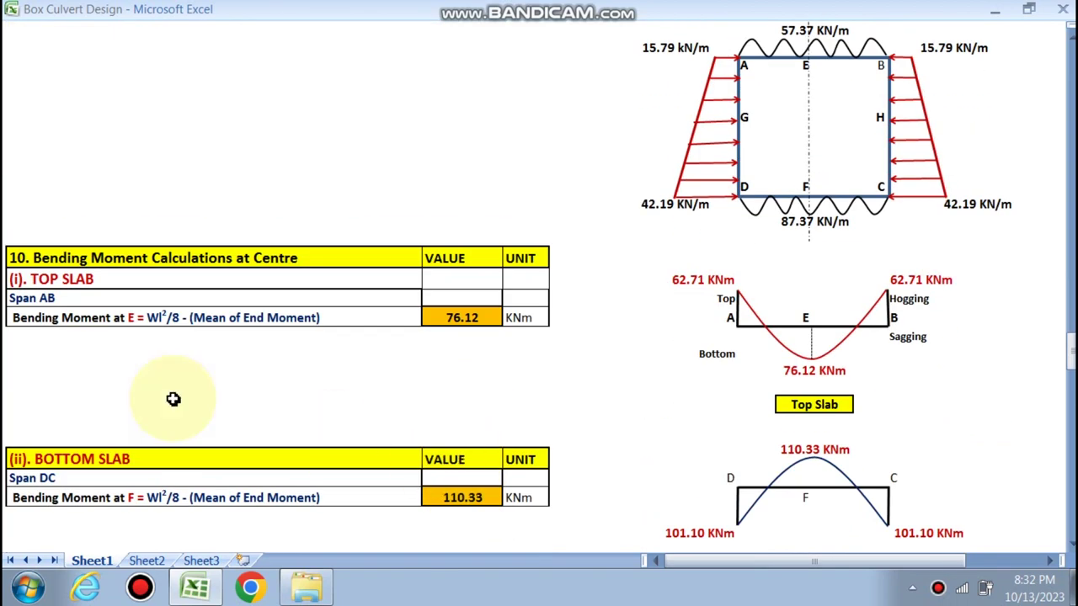
{"action": "scroll", "coordinate": [464, 329], "scroll_direction": "down", "scroll_amount": 2}
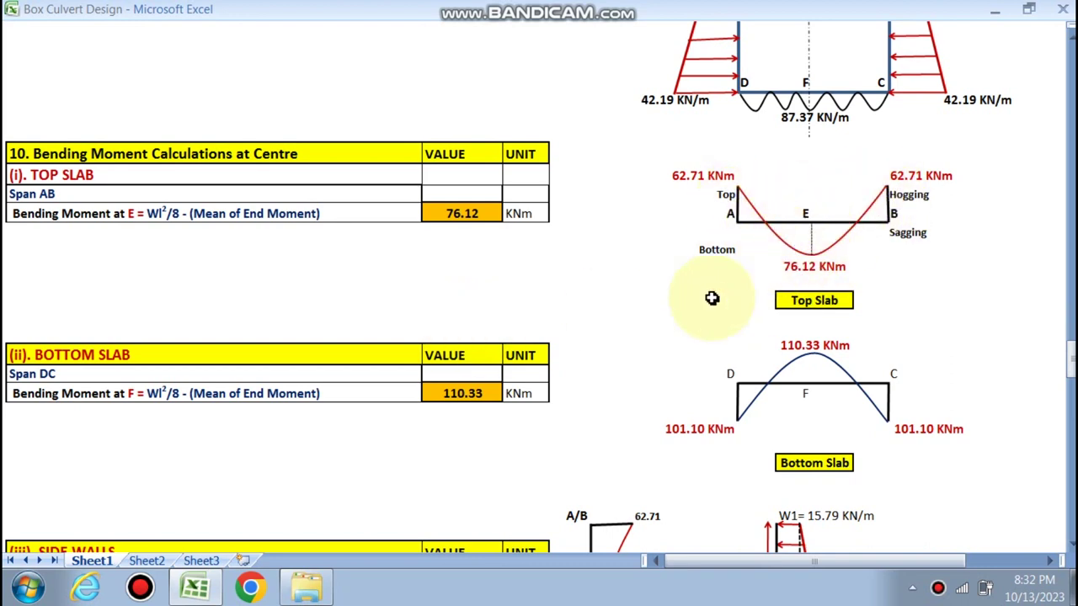
{"action": "scroll", "coordinate": [752, 294], "scroll_direction": "down", "scroll_amount": 2}
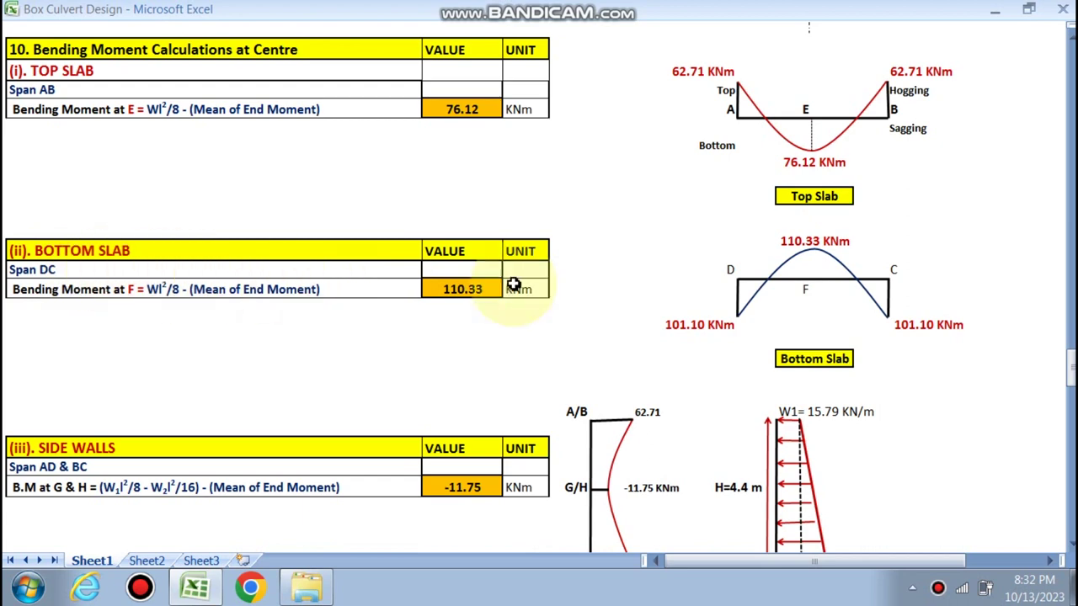
{"action": "scroll", "coordinate": [673, 325], "scroll_direction": "down", "scroll_amount": 3}
{"action": "scroll", "coordinate": [770, 289], "scroll_direction": "down", "scroll_amount": 2}
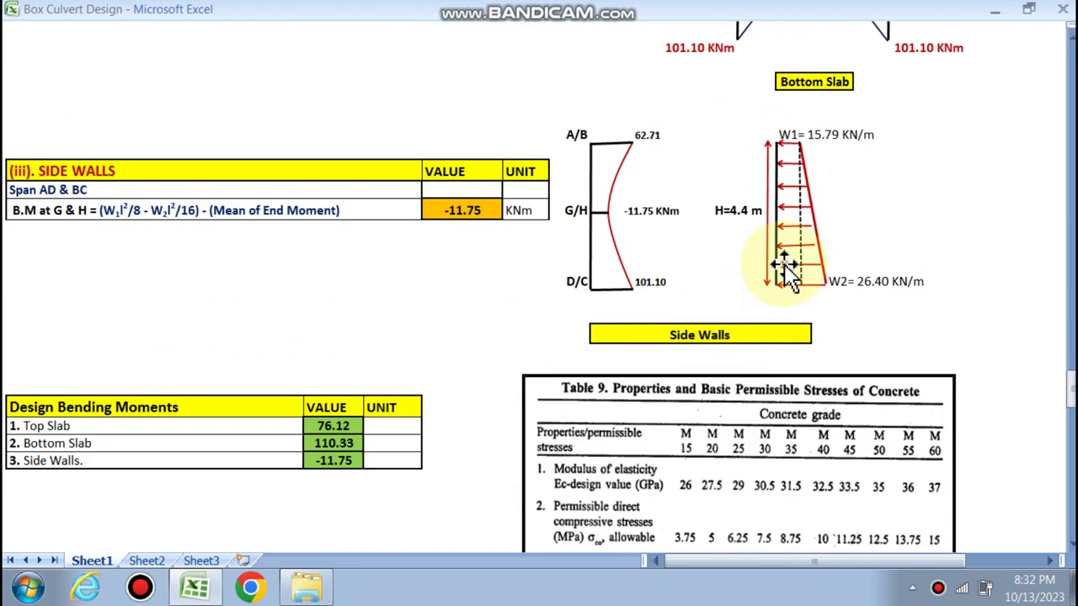
{"action": "scroll", "coordinate": [260, 356], "scroll_direction": "down", "scroll_amount": 3}
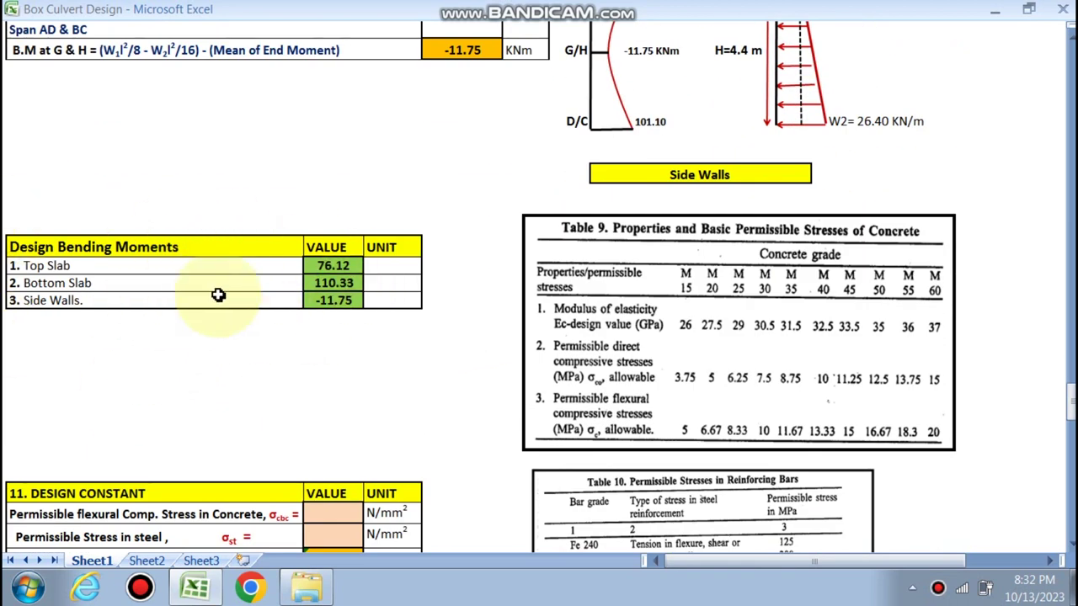
{"action": "scroll", "coordinate": [354, 278], "scroll_direction": "down", "scroll_amount": 5}
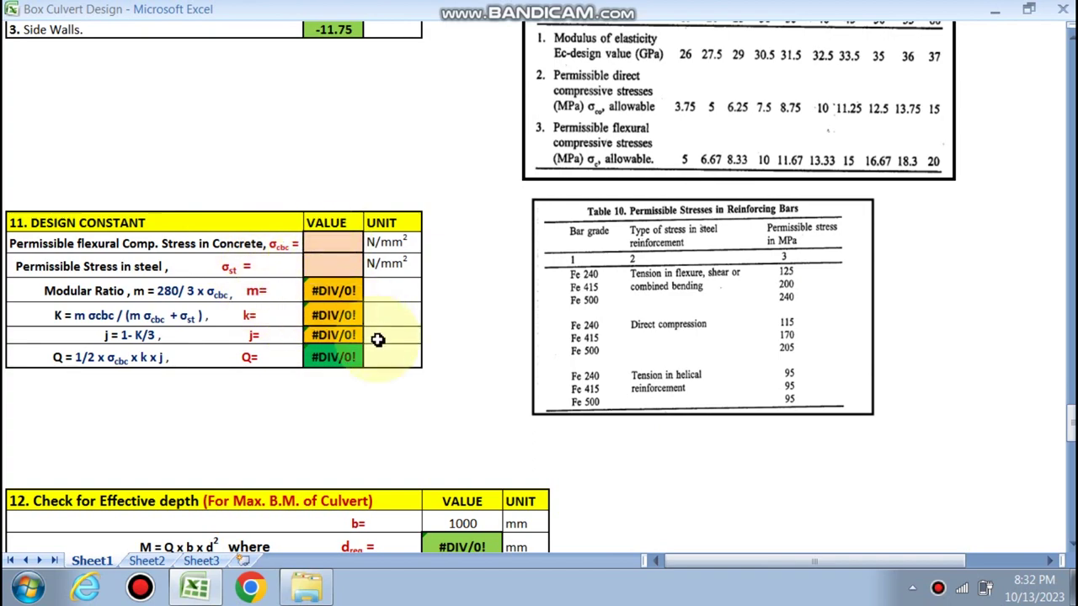
{"action": "scroll", "coordinate": [378, 337], "scroll_direction": "down", "scroll_amount": 5}
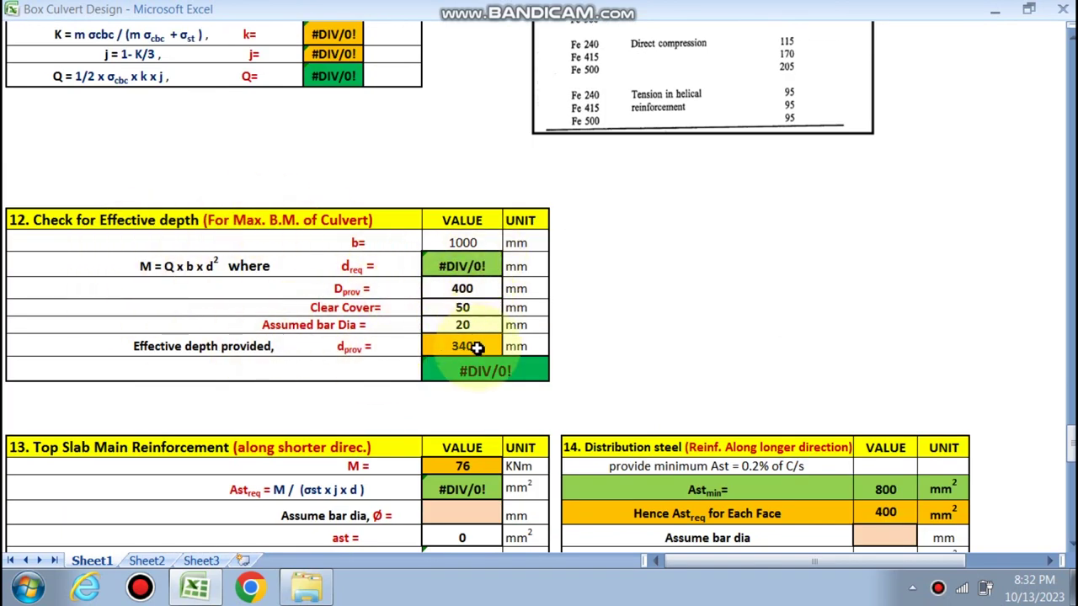
{"action": "scroll", "coordinate": [361, 378], "scroll_direction": "down", "scroll_amount": 4}
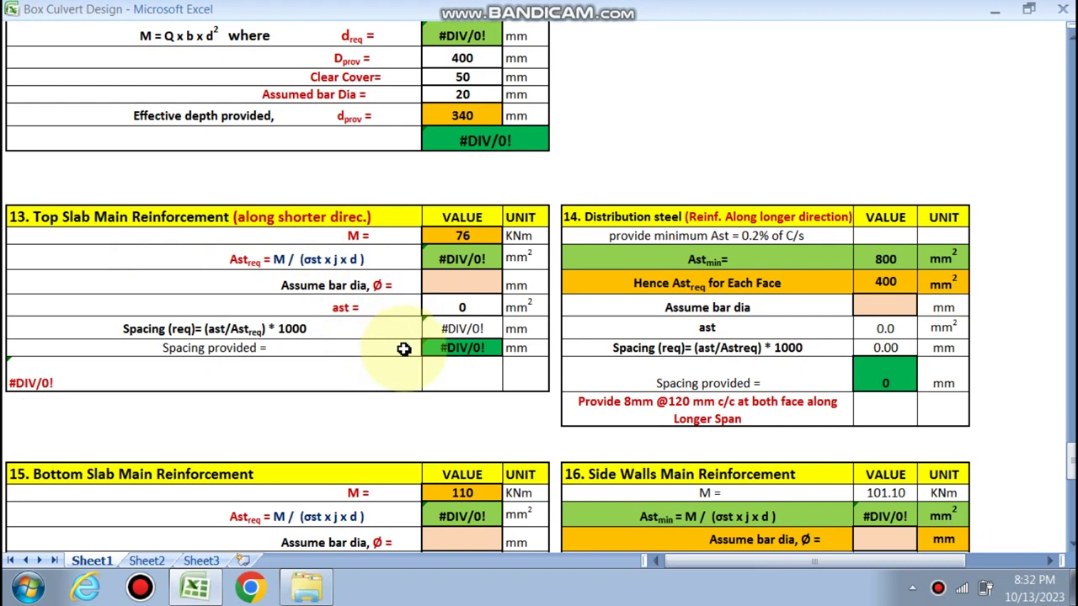
{"action": "scroll", "coordinate": [828, 326], "scroll_direction": "down", "scroll_amount": 4}
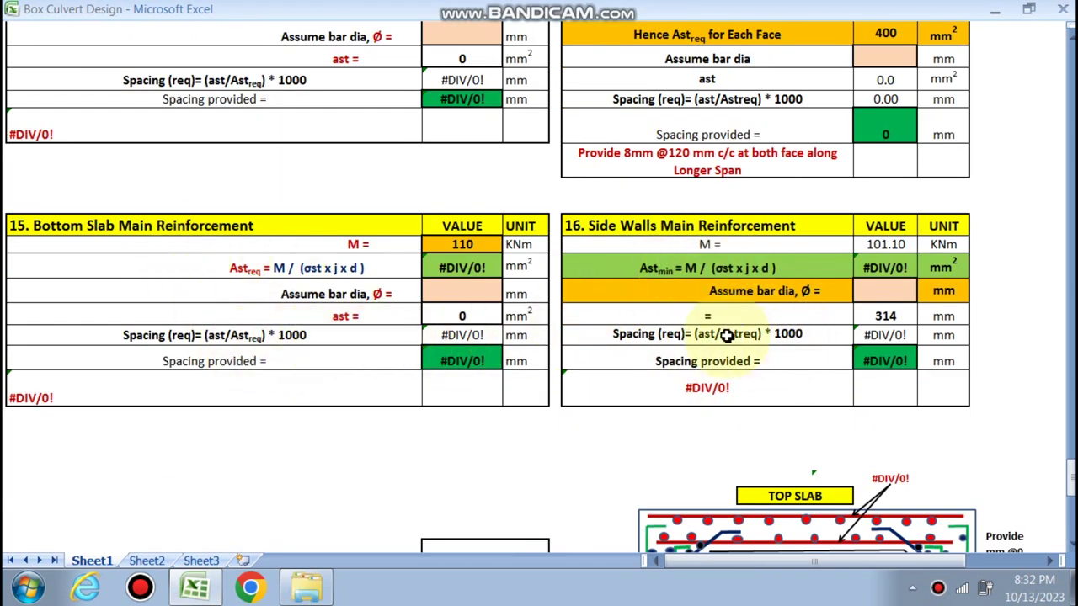
{"action": "scroll", "coordinate": [787, 354], "scroll_direction": "down", "scroll_amount": 5}
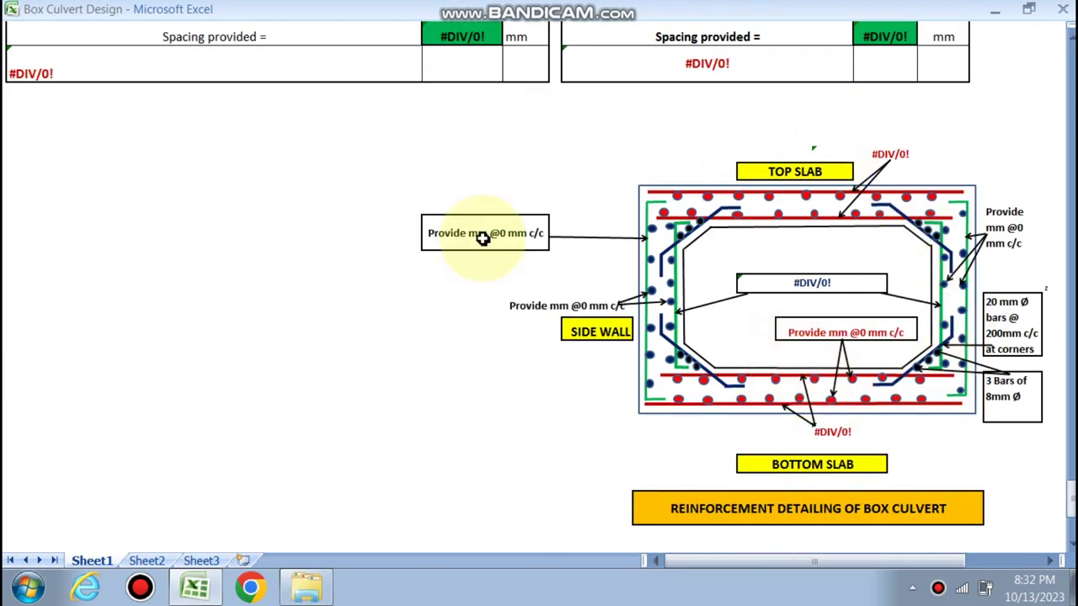
{"action": "scroll", "coordinate": [571, 359], "scroll_direction": "up", "scroll_amount": 3}
{"action": "scroll", "coordinate": [571, 360], "scroll_direction": "up", "scroll_amount": 20}
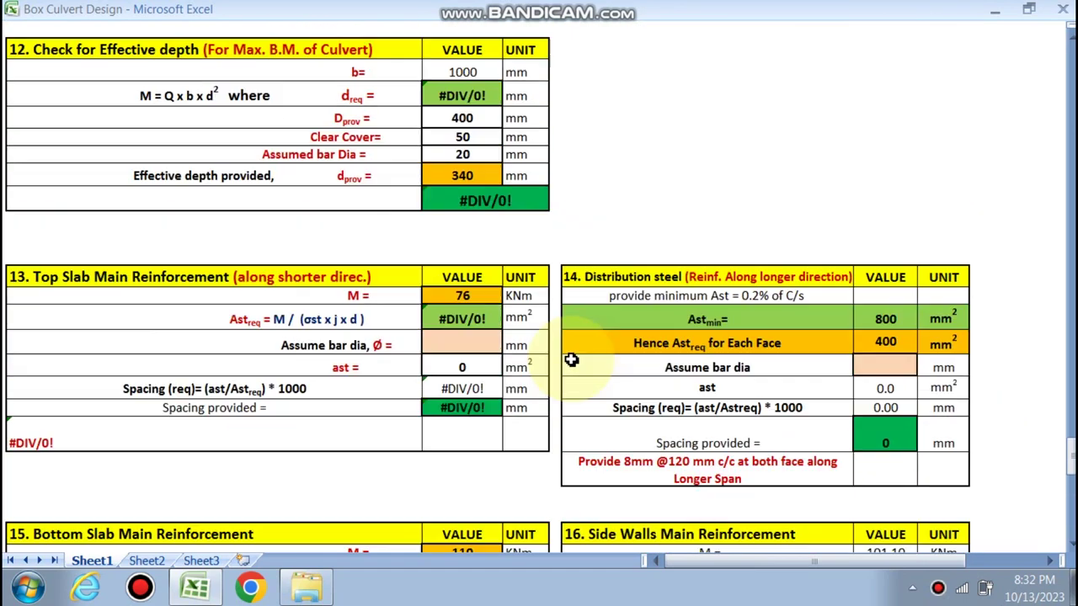
{"action": "scroll", "coordinate": [571, 359], "scroll_direction": "up", "scroll_amount": 20}
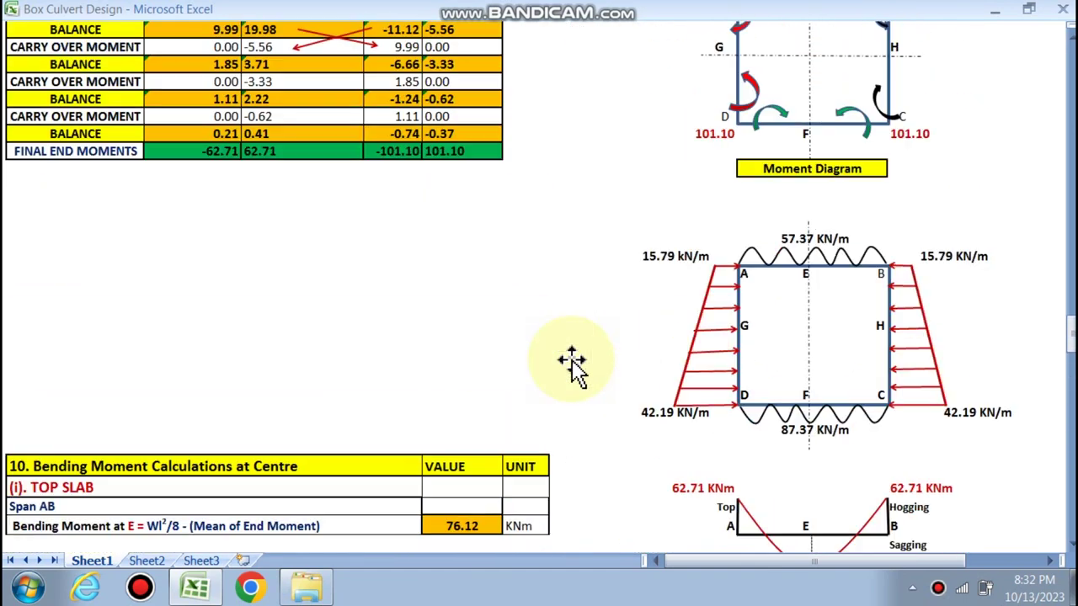
{"action": "scroll", "coordinate": [571, 360], "scroll_direction": "up", "scroll_amount": 20}
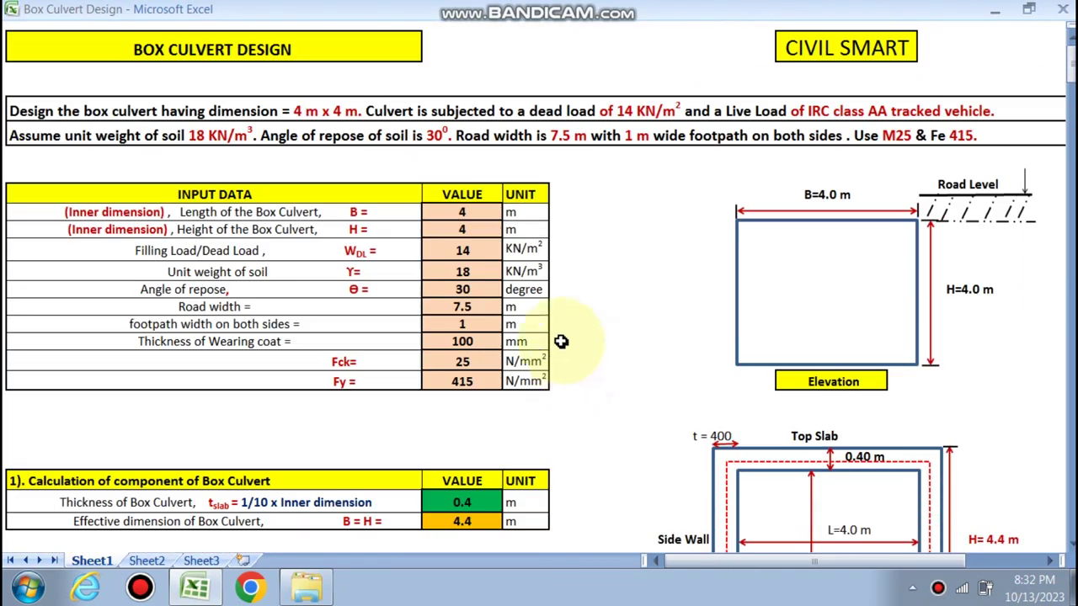
Change inner length B to 3.5 m and review thickness 0.35 m and soil reaction 89.57 kN/m
{"action": "left_click", "coordinate": [481, 212]}
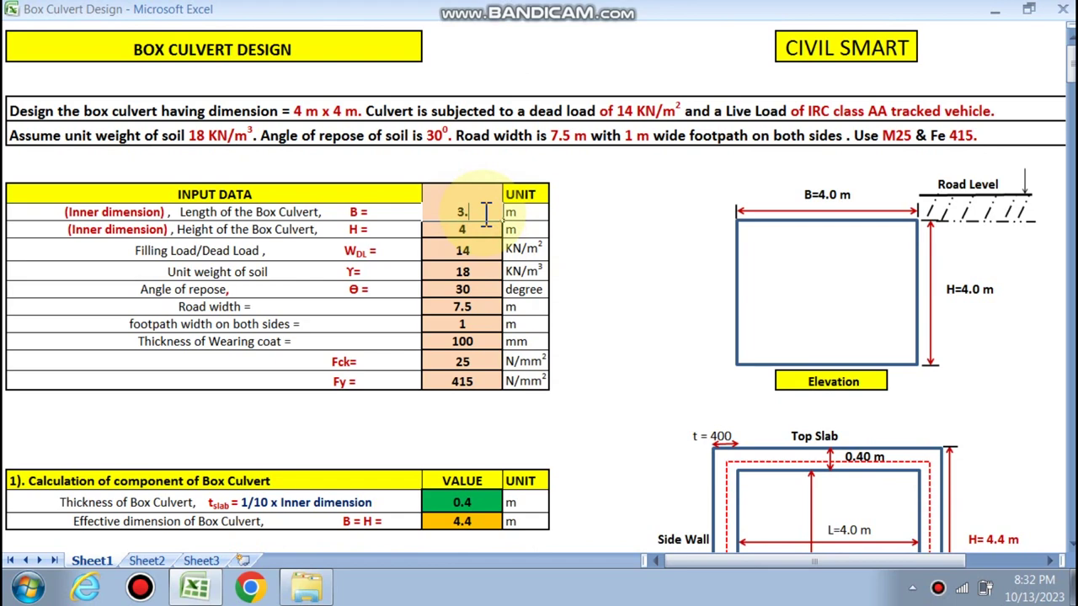
{"action": "key", "text": "Return"}
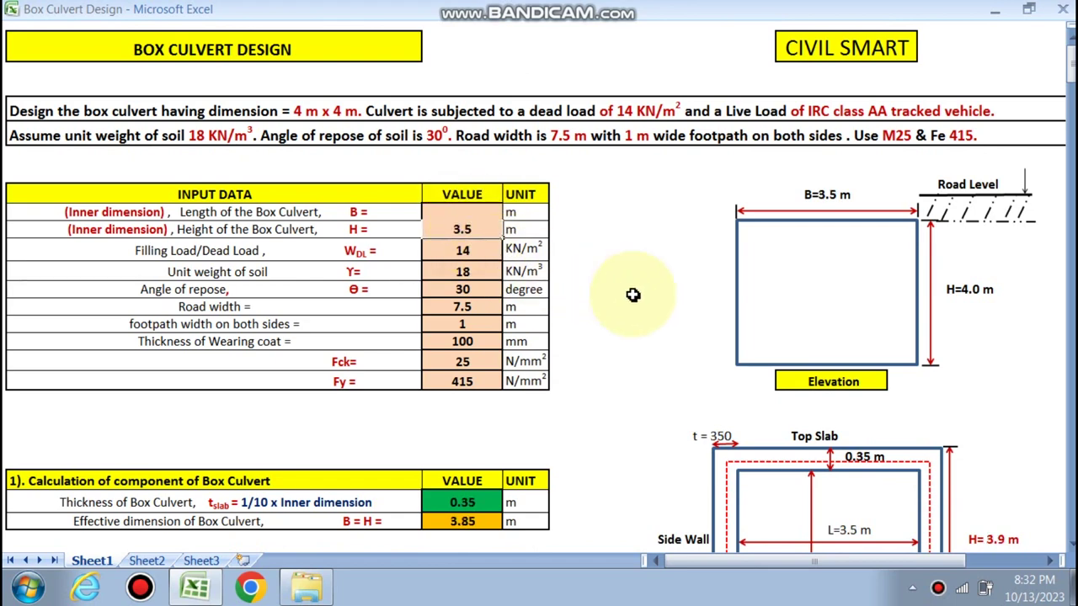
{"action": "scroll", "coordinate": [645, 260], "scroll_direction": "down", "scroll_amount": 15}
{"action": "scroll", "coordinate": [681, 378], "scroll_direction": "down", "scroll_amount": 20}
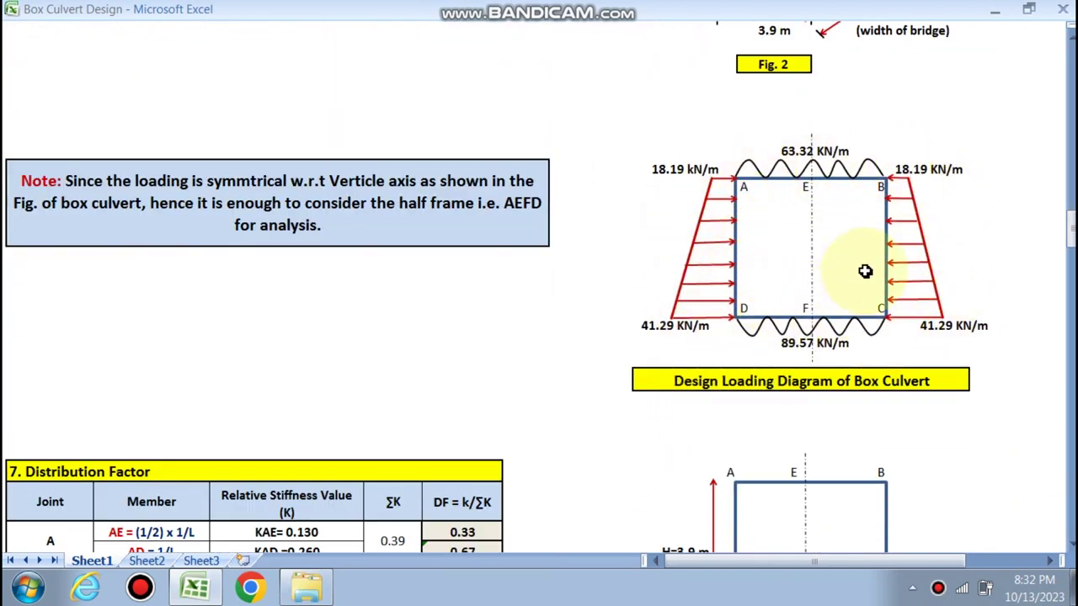
{"action": "scroll", "coordinate": [750, 370], "scroll_direction": "up", "scroll_amount": 4}
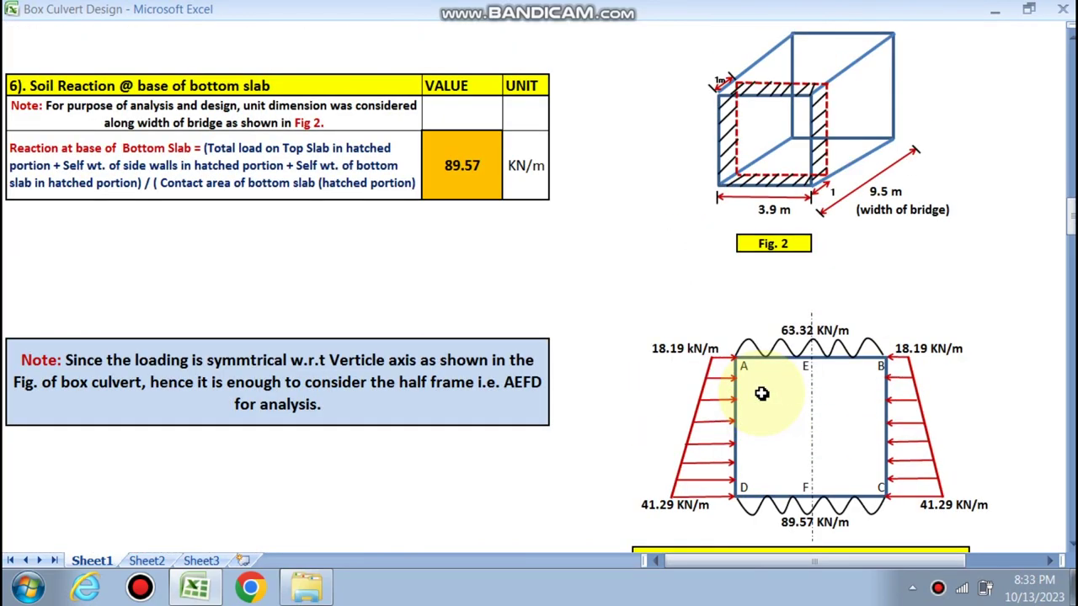
{"action": "scroll", "coordinate": [684, 374], "scroll_direction": "up", "scroll_amount": 15}
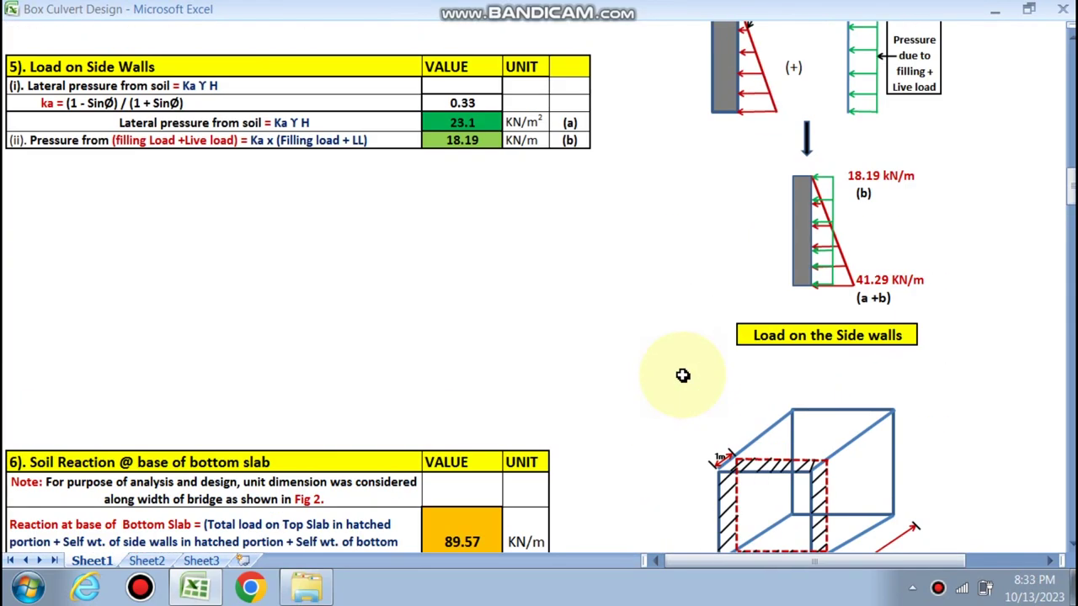
{"action": "scroll", "coordinate": [682, 375], "scroll_direction": "up", "scroll_amount": 15}
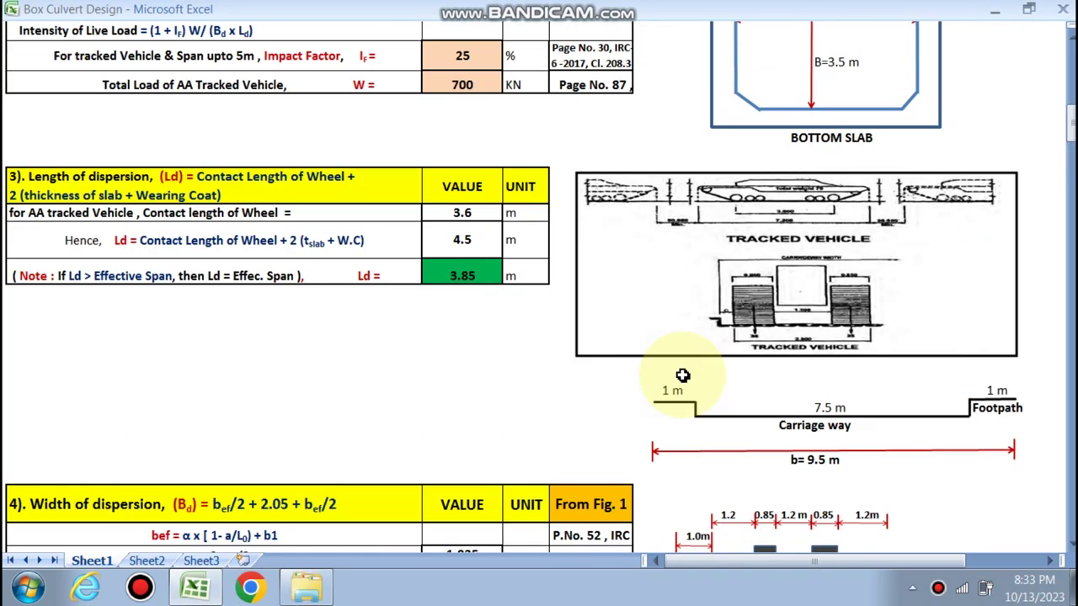
{"action": "scroll", "coordinate": [682, 376], "scroll_direction": "up", "scroll_amount": 15}
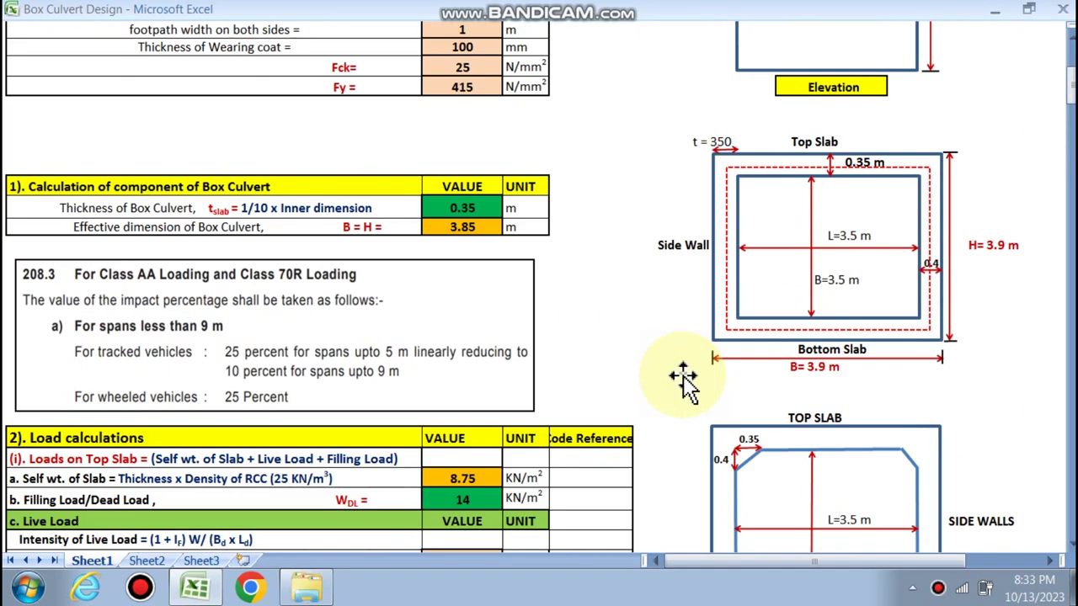